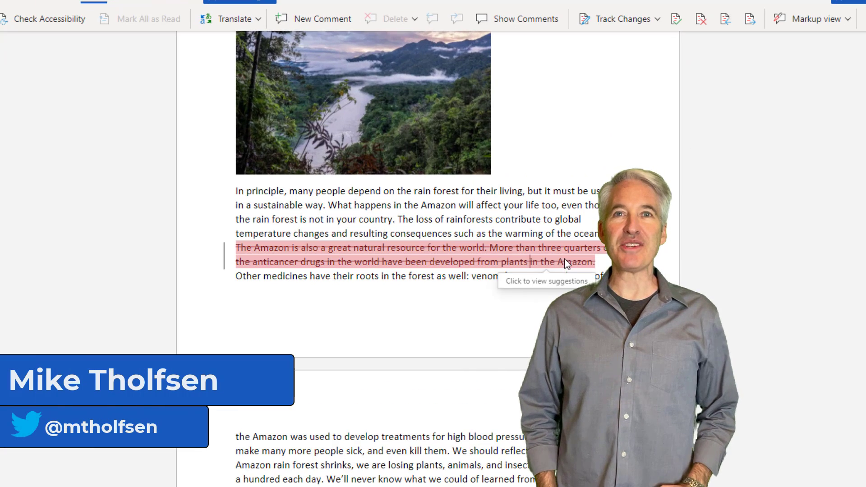
Preview the tracked-deletion suggestion card, then set Immersive Reader line focus to One Line
{"action": "left_click", "coordinate": [567, 263]}
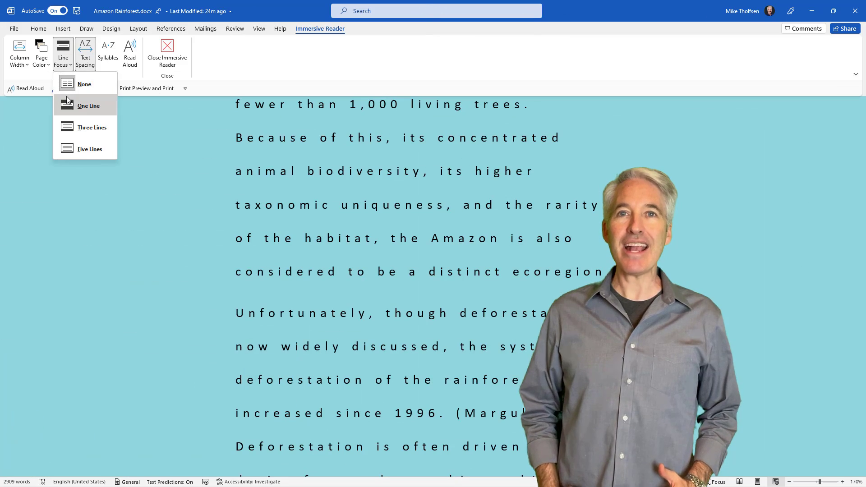
{"action": "left_click", "coordinate": [68, 100]}
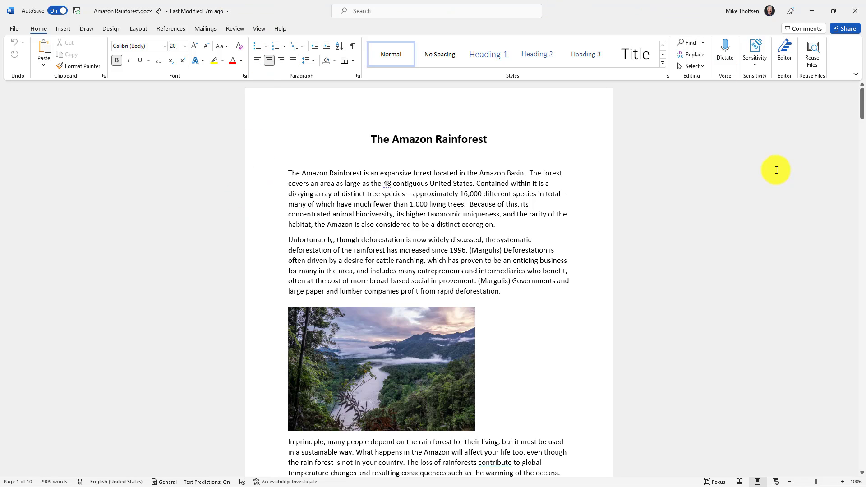
{"action": "left_click", "coordinate": [791, 10]}
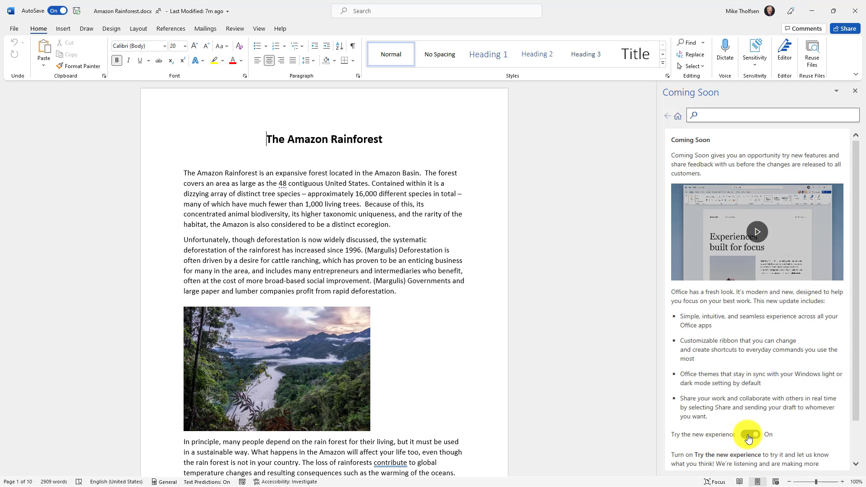
{"action": "left_click", "coordinate": [854, 91]}
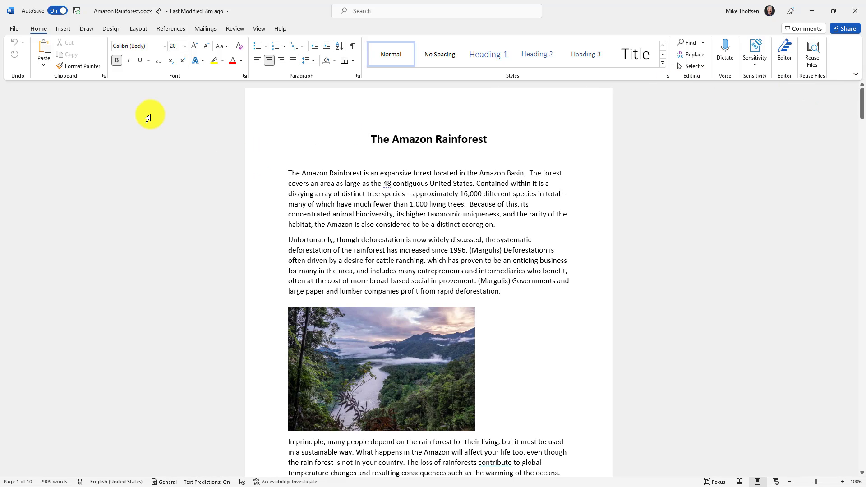
Choose the Colorful Office theme under File > Account, then go back to the Amazon Rainforest document
{"action": "left_click", "coordinate": [12, 27]}
{"action": "left_click", "coordinate": [38, 435]}
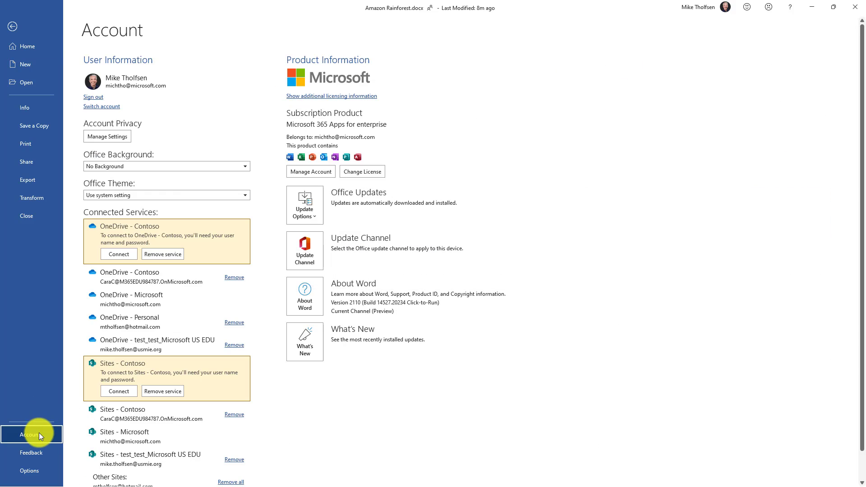
{"action": "left_click", "coordinate": [163, 195]}
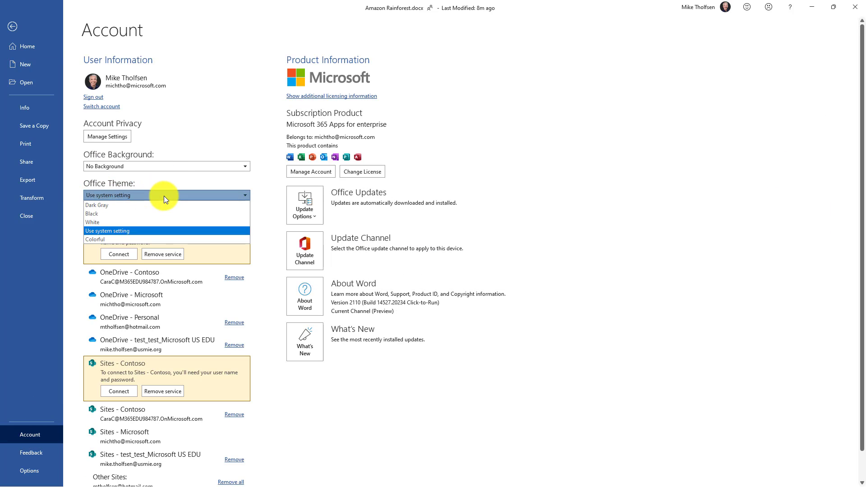
{"action": "left_click", "coordinate": [118, 239]}
{"action": "left_click", "coordinate": [12, 28]}
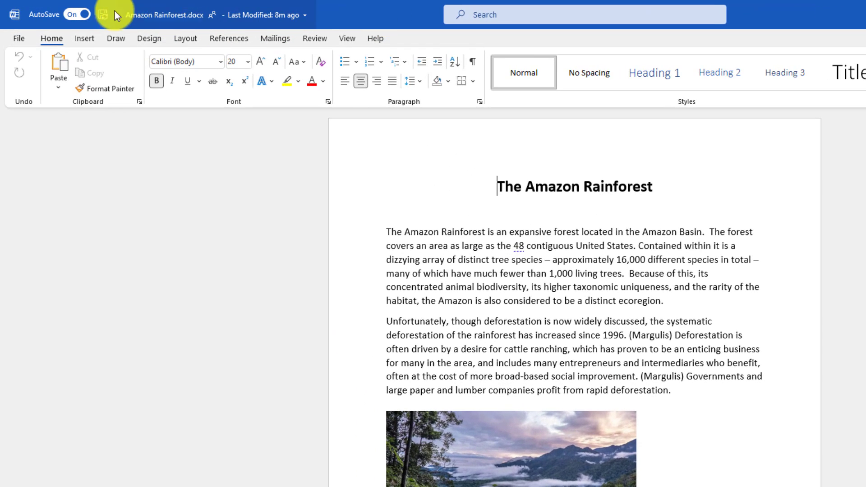
Show the Quick Access Toolbar and add Read Aloud, Editor and Print Preview and Print to it
{"action": "right_click", "coordinate": [109, 75]}
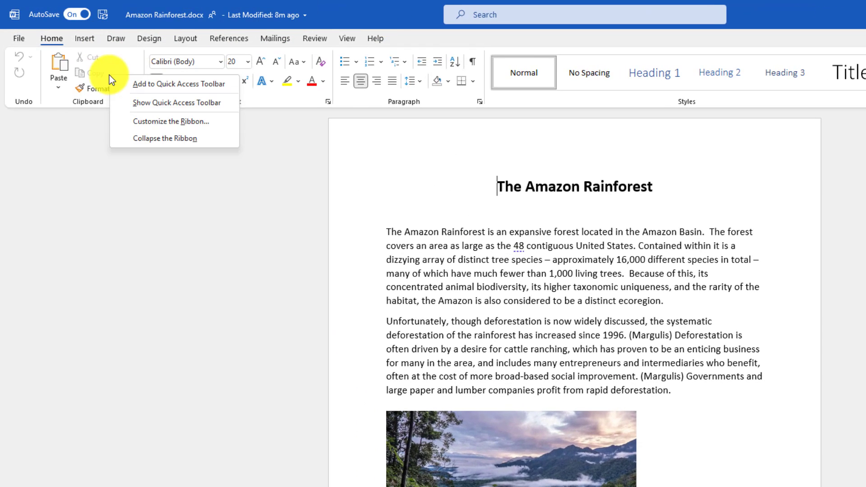
{"action": "left_click", "coordinate": [211, 101]}
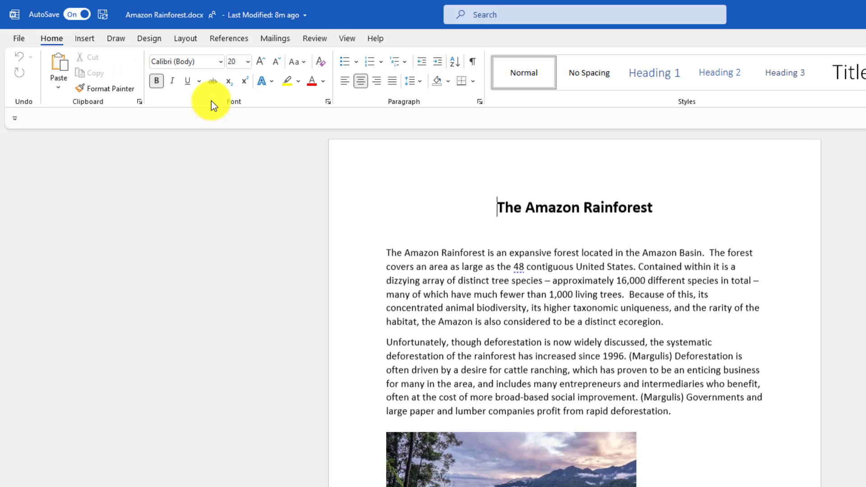
{"action": "left_click", "coordinate": [15, 118]}
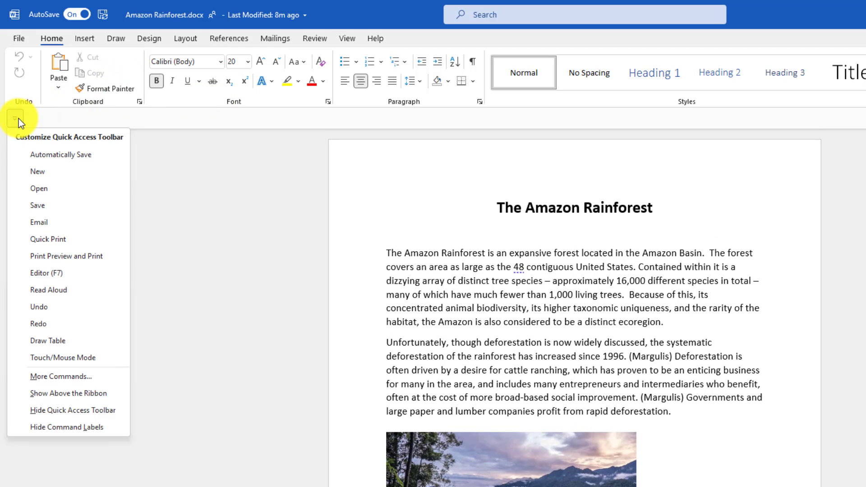
{"action": "left_click", "coordinate": [72, 296]}
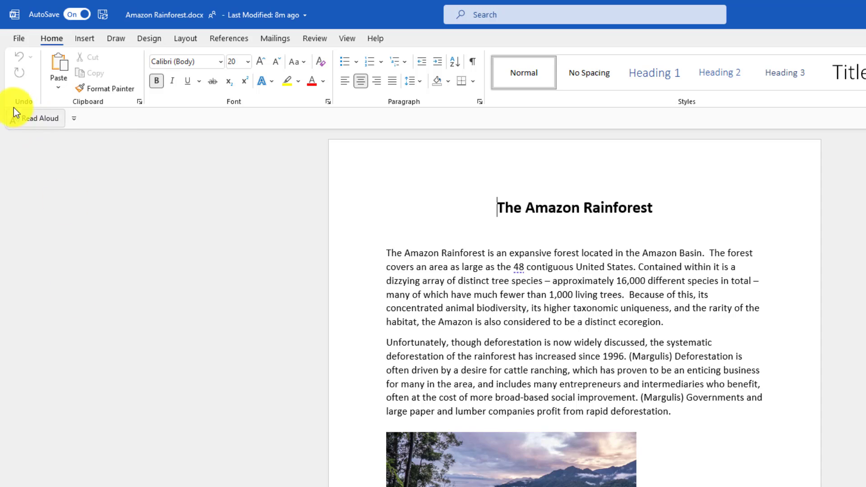
{"action": "left_click", "coordinate": [73, 118]}
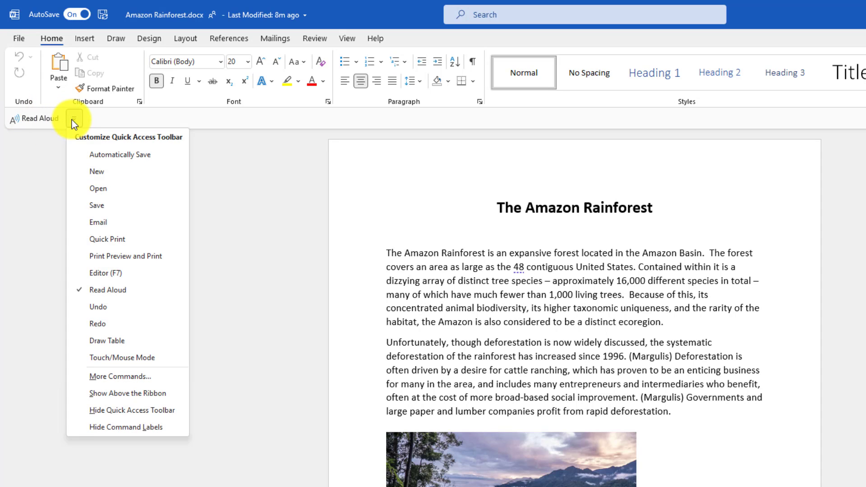
{"action": "left_click", "coordinate": [120, 272]}
{"action": "left_click", "coordinate": [153, 118]}
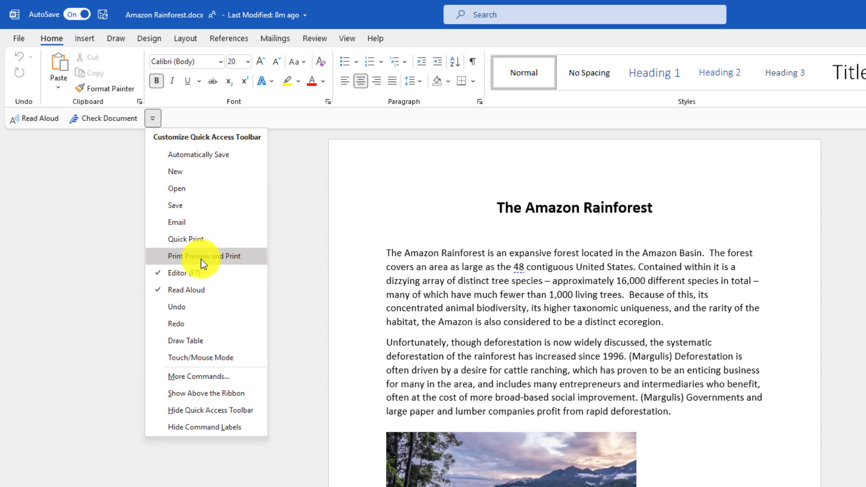
{"action": "left_click", "coordinate": [201, 256]}
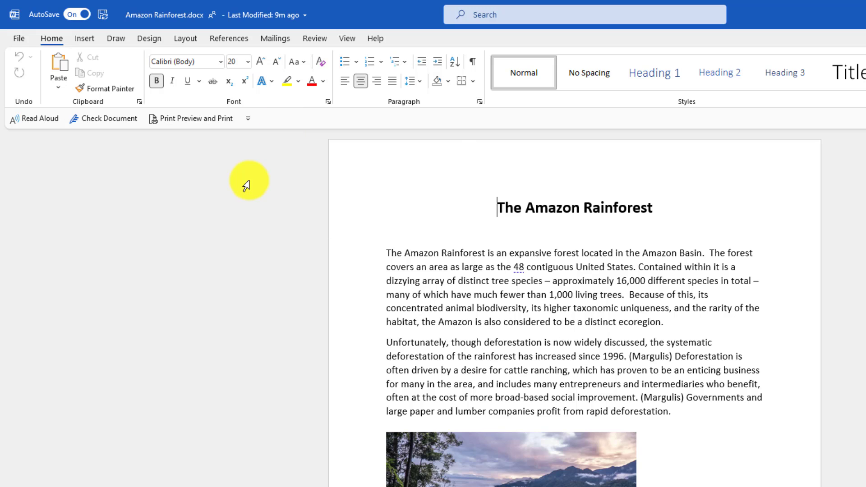
Move the Quick Access Toolbar into the title bar, then back below the ribbon
{"action": "left_click", "coordinate": [247, 118]}
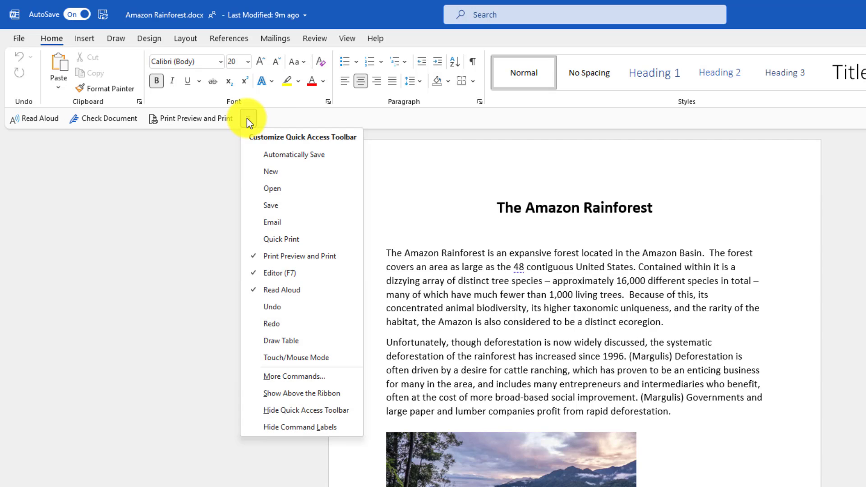
{"action": "left_click", "coordinate": [303, 394]}
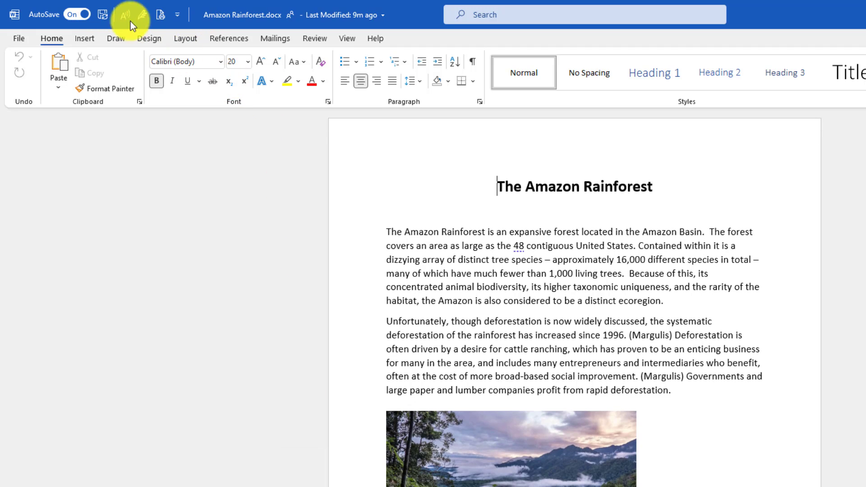
{"action": "left_click", "coordinate": [178, 15]}
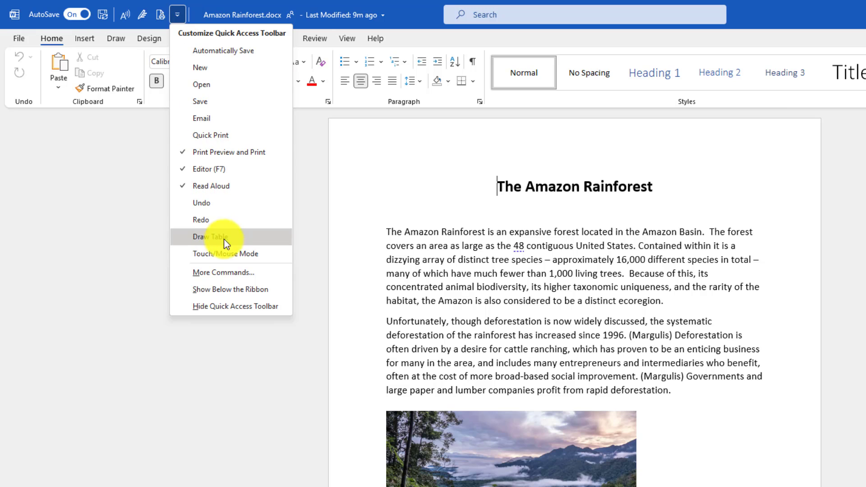
{"action": "left_click", "coordinate": [239, 291]}
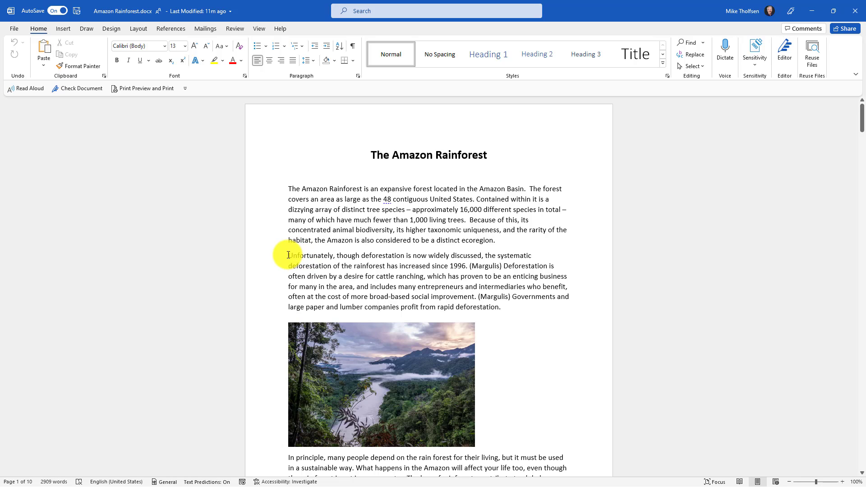
Start Read Aloud from the Review tab, reading from the paragraph beginning 'Unfortunately'
{"action": "left_click", "coordinate": [233, 29]}
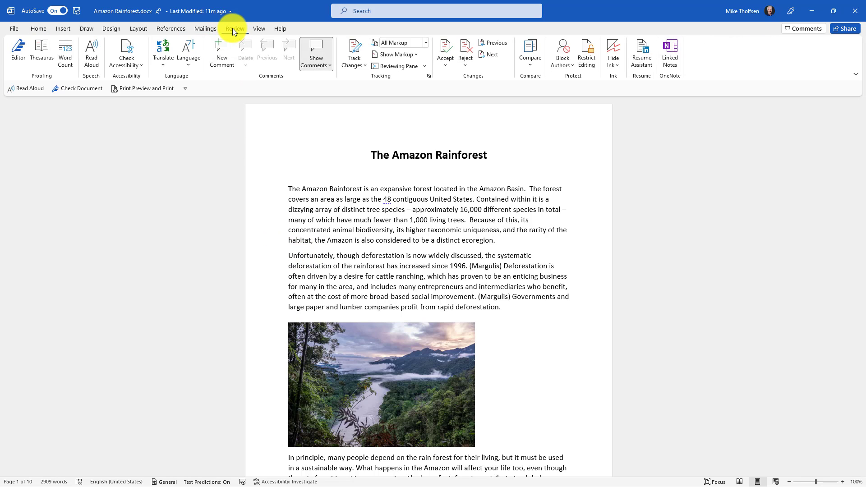
{"action": "left_click", "coordinate": [92, 58]}
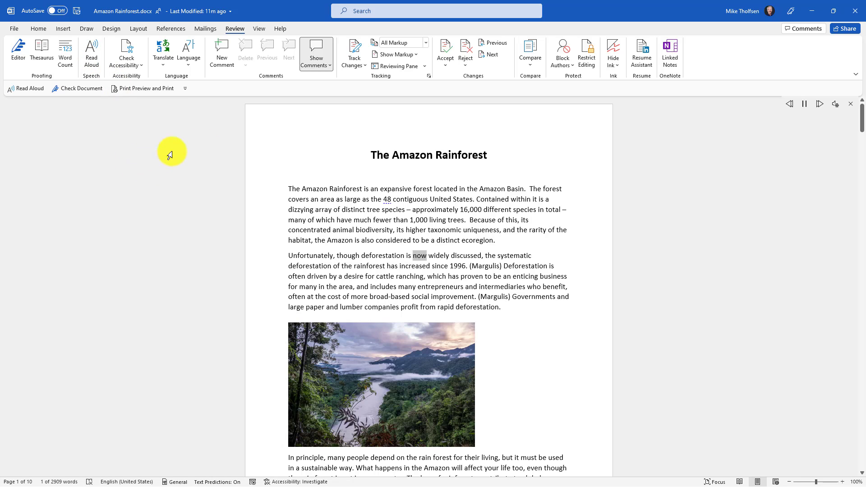
Pause Read Aloud, switch its voice to Male, and close the playback bar
{"action": "left_click", "coordinate": [802, 105]}
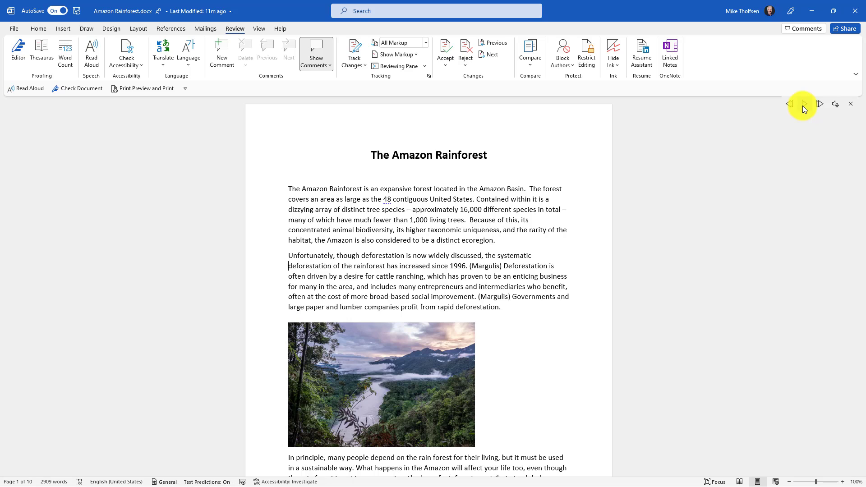
{"action": "left_click", "coordinate": [835, 105]}
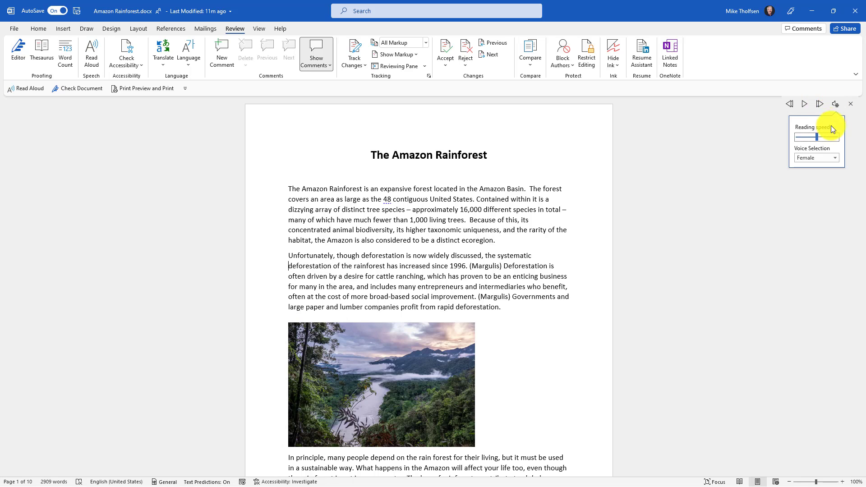
{"action": "left_click", "coordinate": [836, 159]}
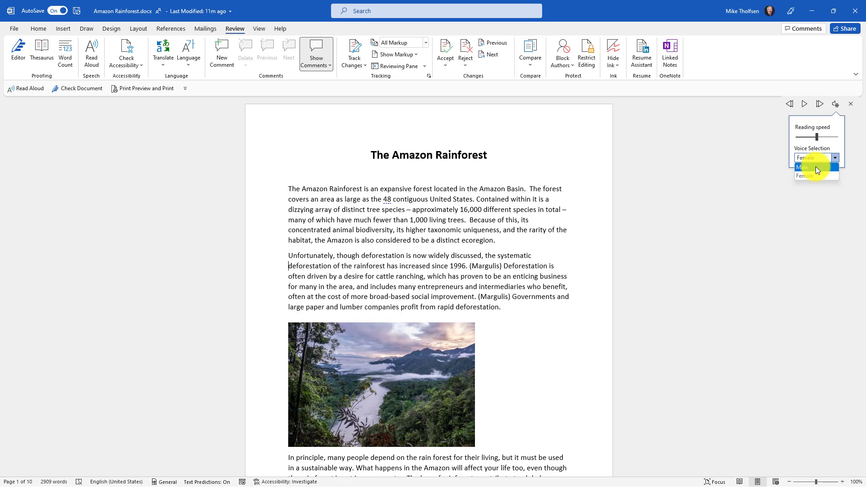
{"action": "left_click", "coordinate": [815, 167]}
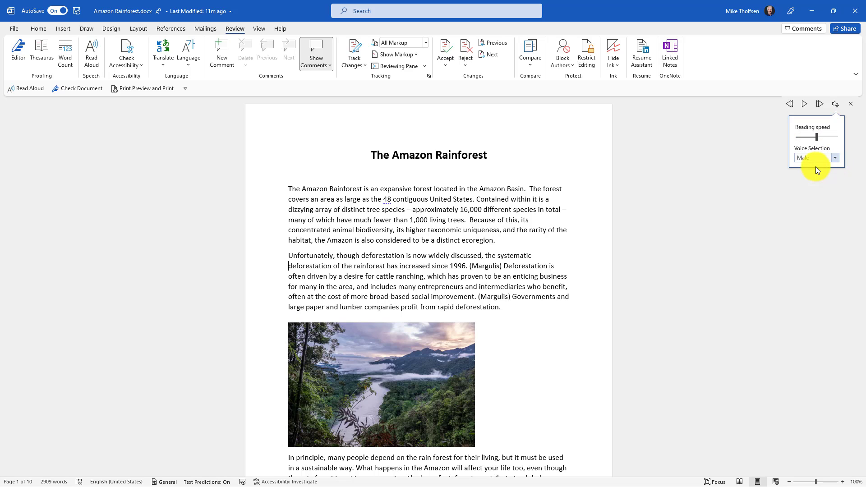
{"action": "left_click", "coordinate": [851, 104]}
Replay the second paragraph with the Male voice, then pause the reading
{"action": "left_click", "coordinate": [288, 256]}
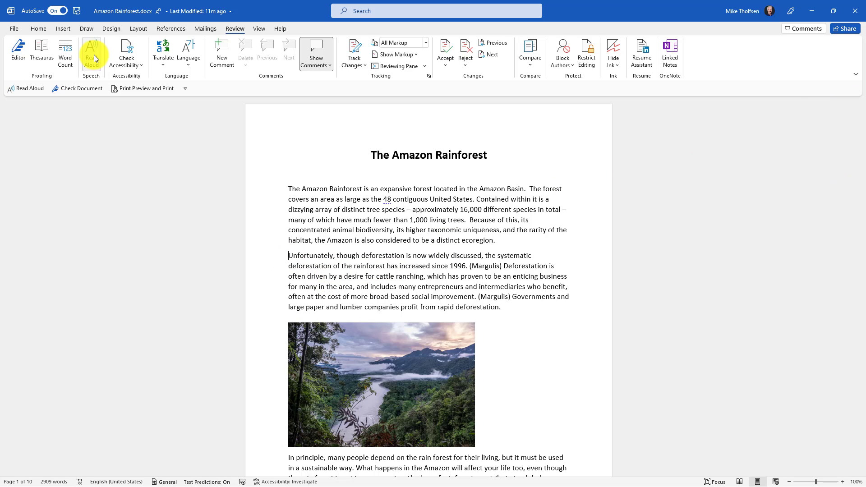
{"action": "left_click", "coordinate": [94, 55]}
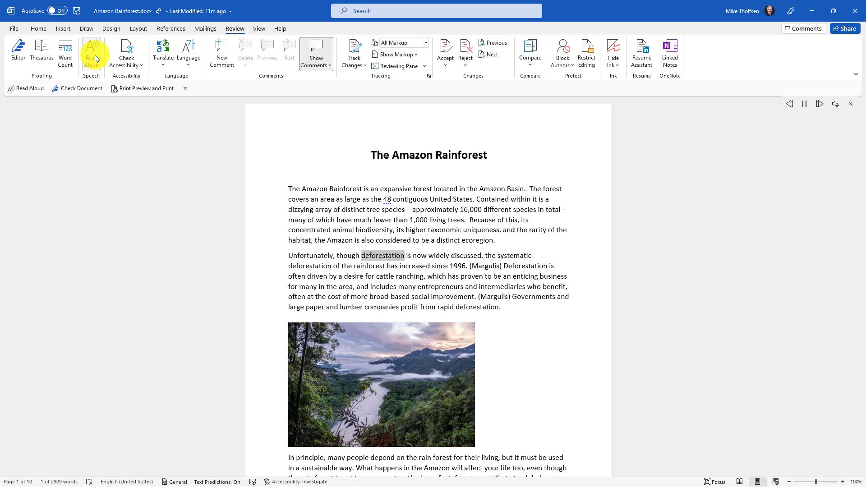
{"action": "left_click", "coordinate": [803, 104]}
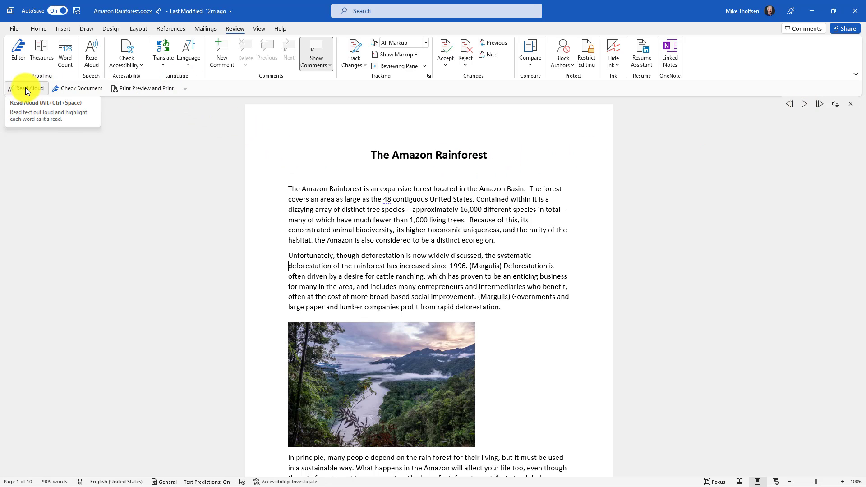
{"action": "scroll", "coordinate": [389, 262], "scroll_direction": "down", "scroll_amount": 1}
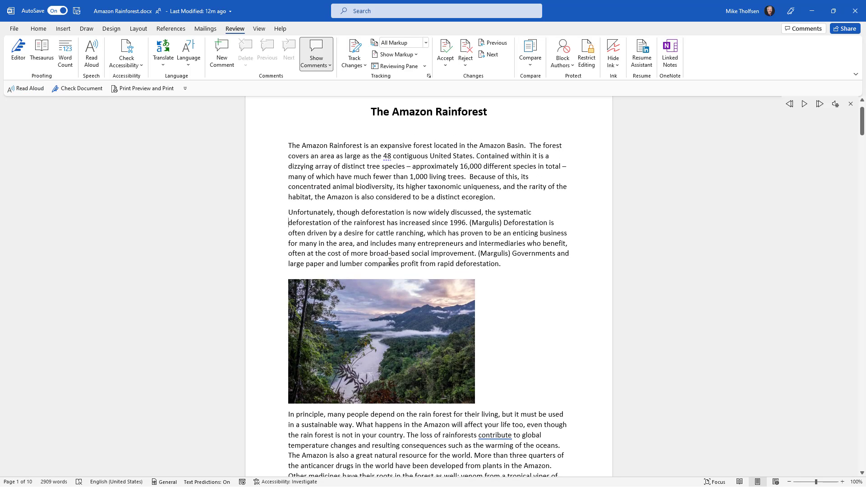
{"action": "scroll", "coordinate": [327, 206], "scroll_direction": "up", "scroll_amount": 1}
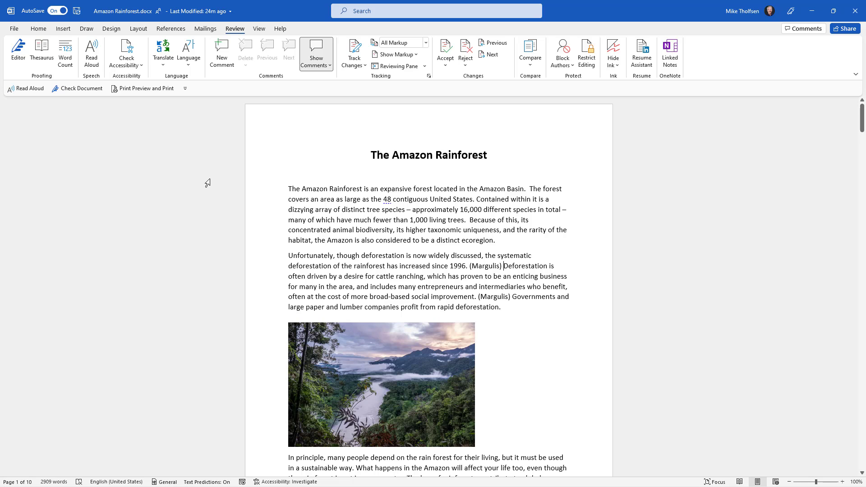
Open Immersive Reader with One Line focus and have the rainforest text read aloud
{"action": "left_click", "coordinate": [260, 29]}
{"action": "left_click", "coordinate": [145, 49]}
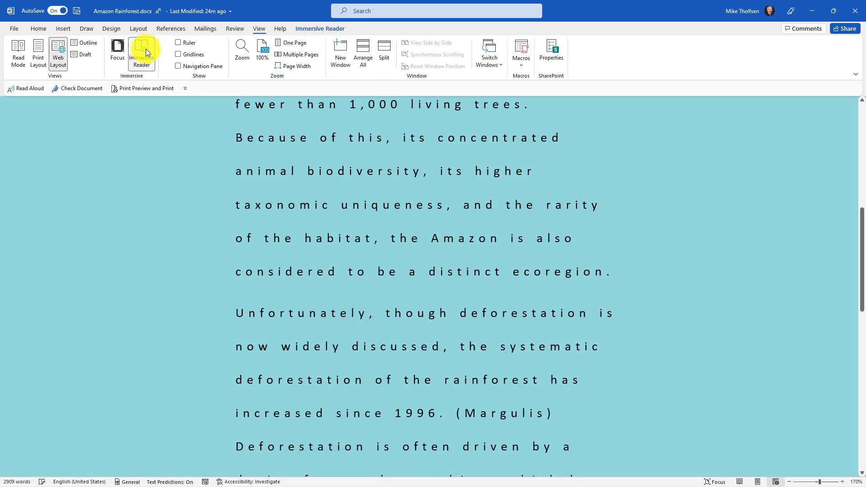
{"action": "left_click", "coordinate": [59, 49]}
{"action": "left_click", "coordinate": [67, 98]}
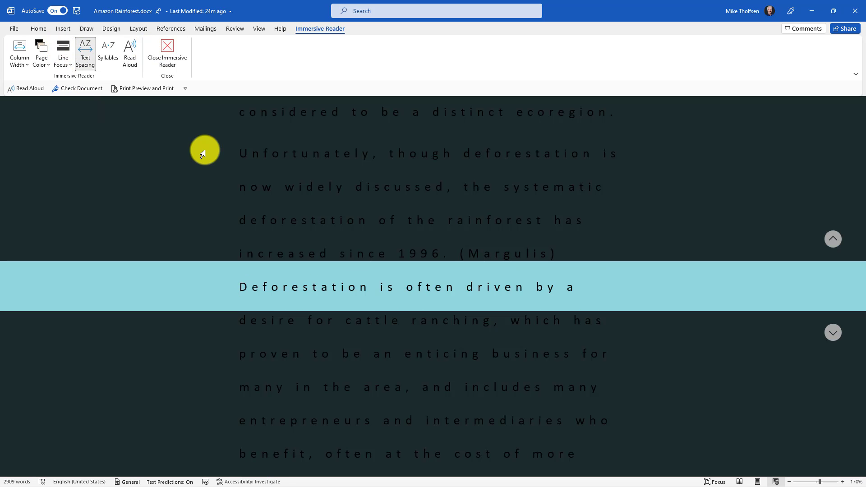
{"action": "left_click", "coordinate": [129, 57]}
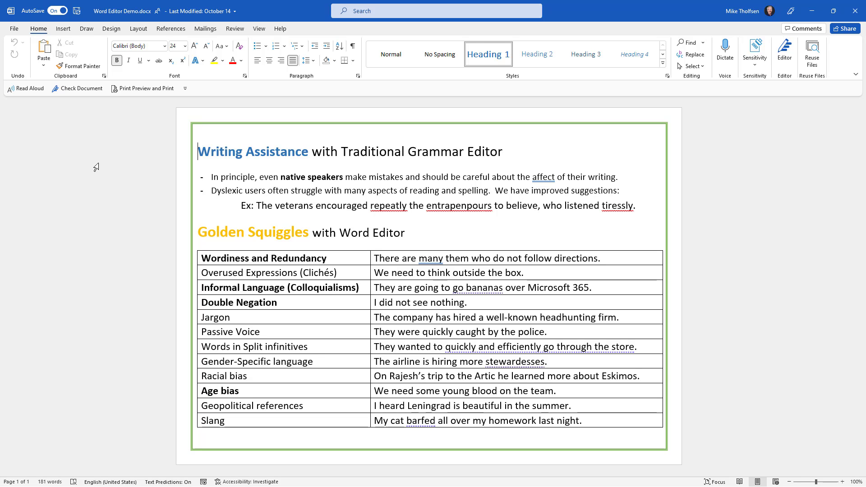
Open Editor from the Review tab and check the Formal writing style list without changing it
{"action": "left_click", "coordinate": [236, 31]}
{"action": "left_click", "coordinate": [17, 53]}
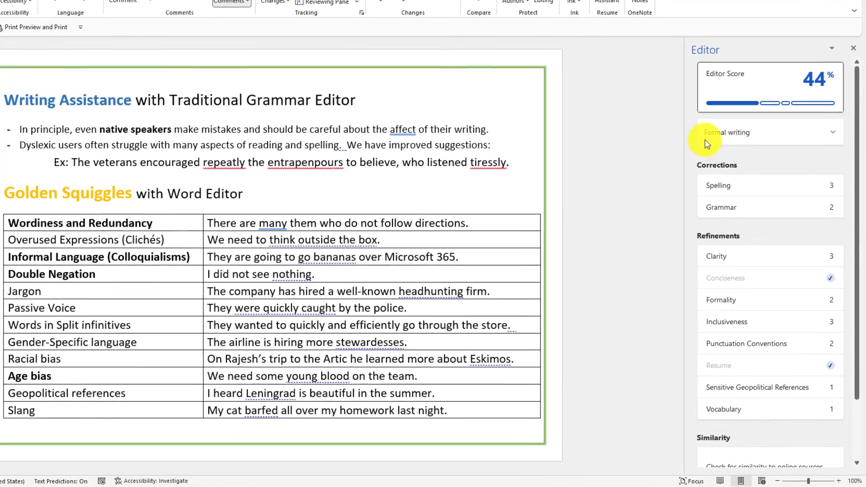
{"action": "left_click", "coordinate": [811, 137]}
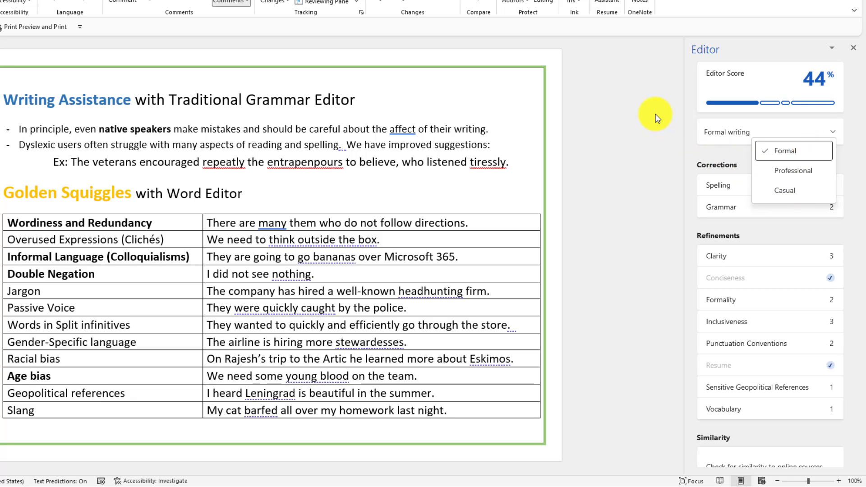
{"action": "key", "text": "Escape"}
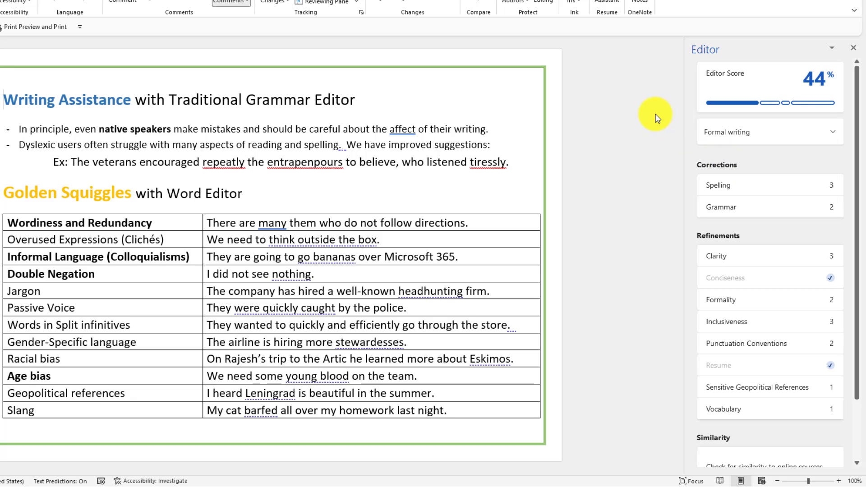
Review the spelling issues and the missing-preposition grammar issue, returning to the overview each time
{"action": "left_click", "coordinate": [751, 188]}
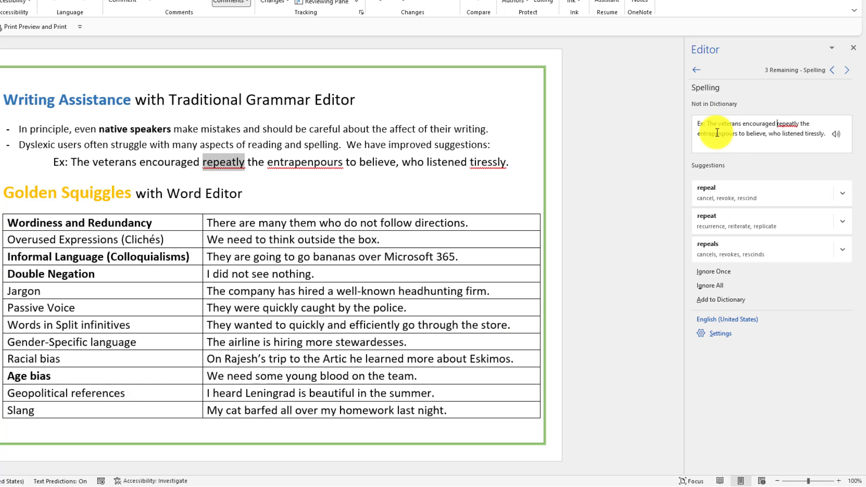
{"action": "left_click", "coordinate": [696, 70]}
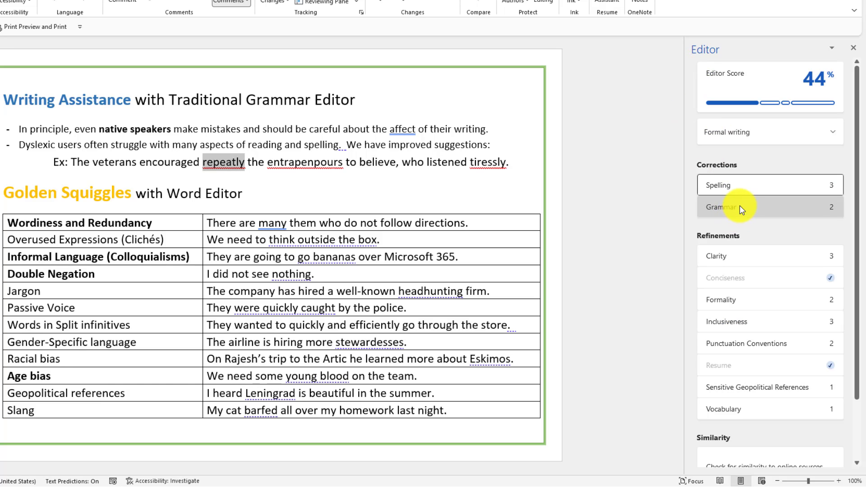
{"action": "left_click", "coordinate": [740, 205]}
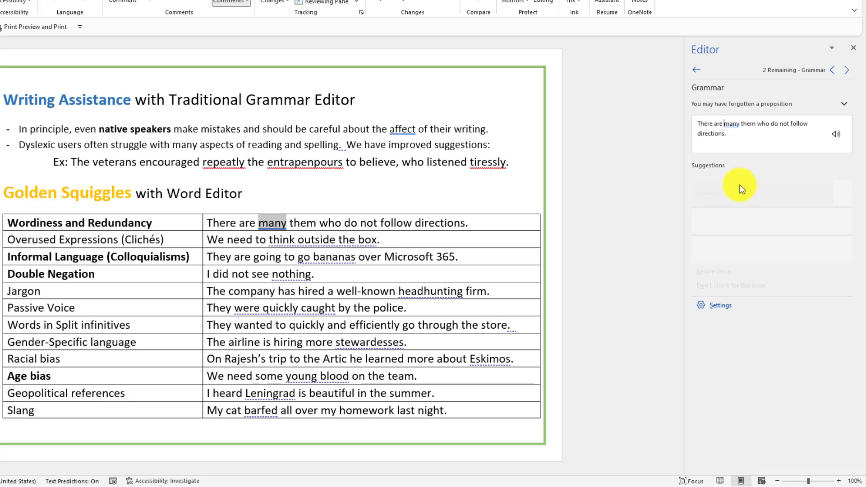
{"action": "left_click", "coordinate": [697, 71]}
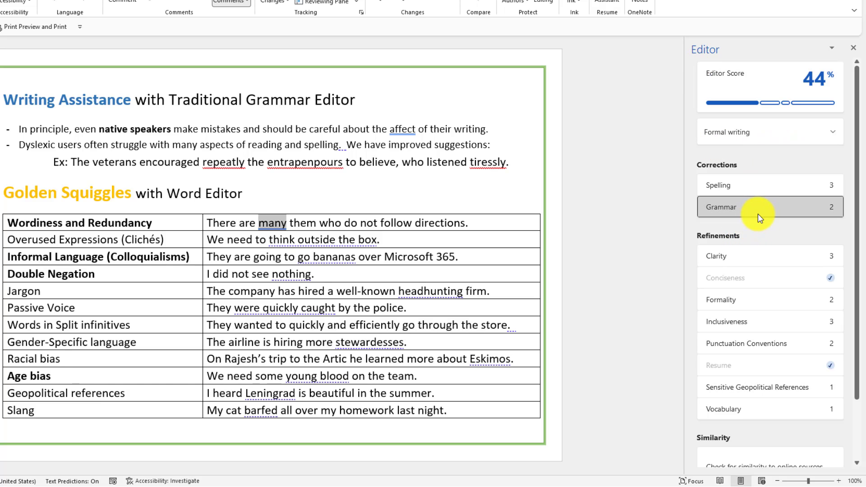
View the Inclusiveness suggestions for 'stewardesses', then scroll the Editor overview down to Similarity
{"action": "scroll", "coordinate": [760, 215], "scroll_direction": "down", "scroll_amount": 1}
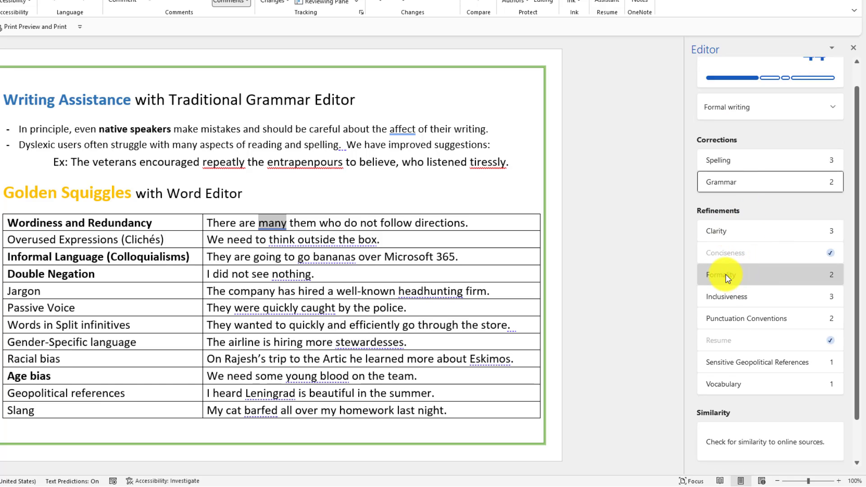
{"action": "left_click", "coordinate": [738, 305]}
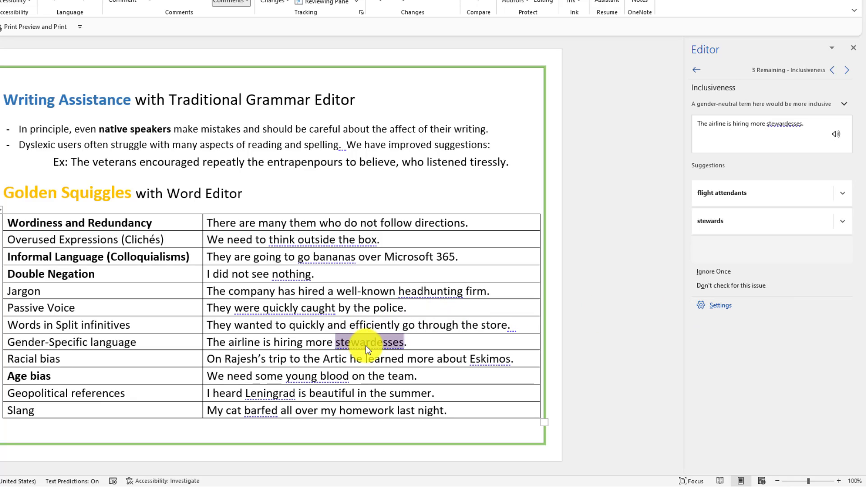
{"action": "left_click", "coordinate": [698, 70]}
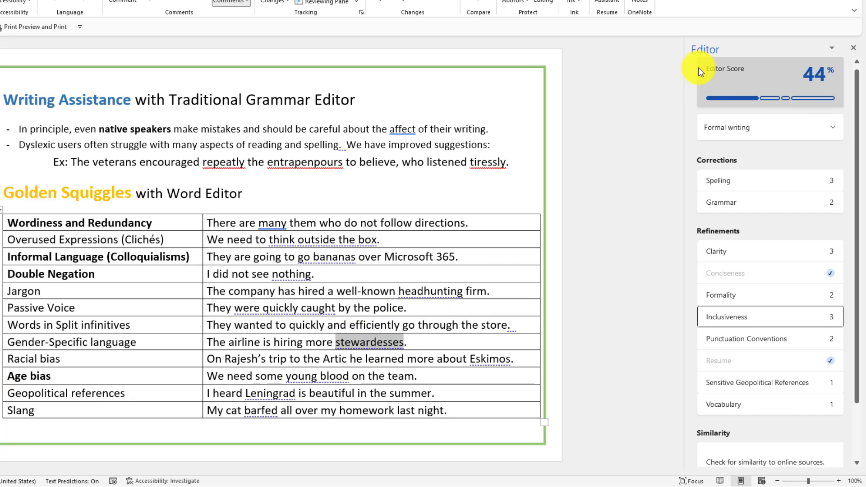
{"action": "scroll", "coordinate": [737, 276], "scroll_direction": "down", "scroll_amount": 1}
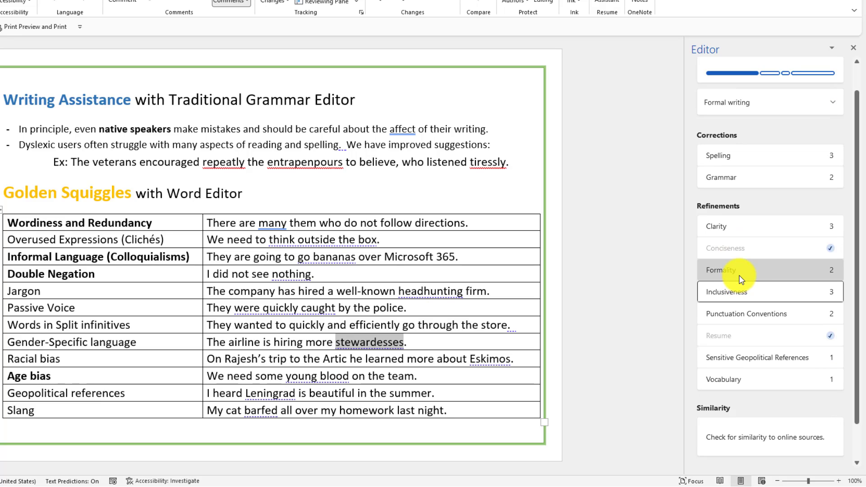
{"action": "scroll", "coordinate": [741, 279], "scroll_direction": "down", "scroll_amount": 1}
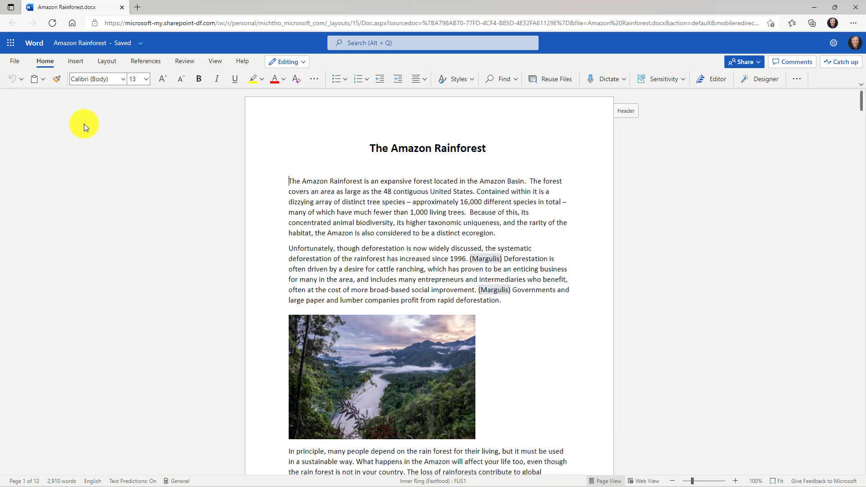
Set Track Changes to For Everyone on the Review tab
{"action": "left_click", "coordinate": [186, 60]}
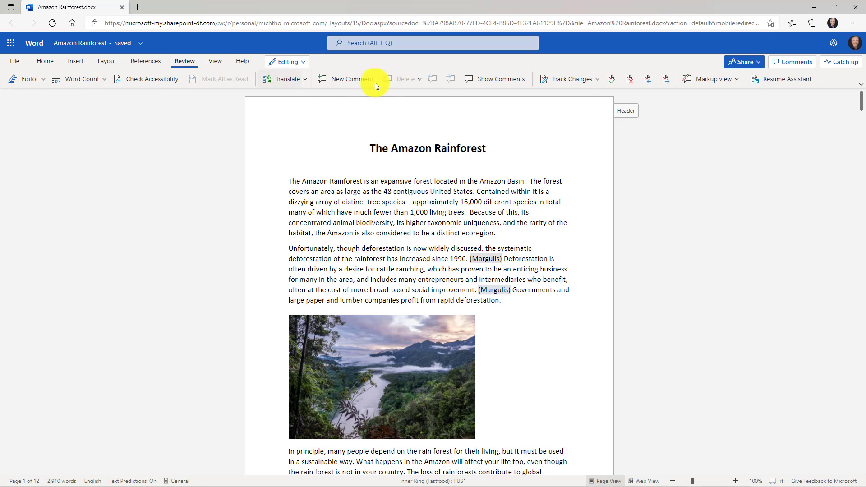
{"action": "left_click", "coordinate": [594, 79]}
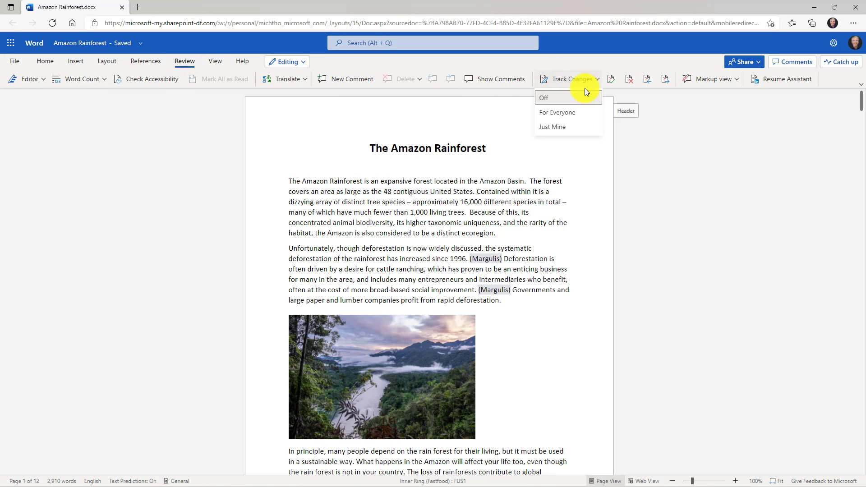
{"action": "left_click", "coordinate": [576, 113]}
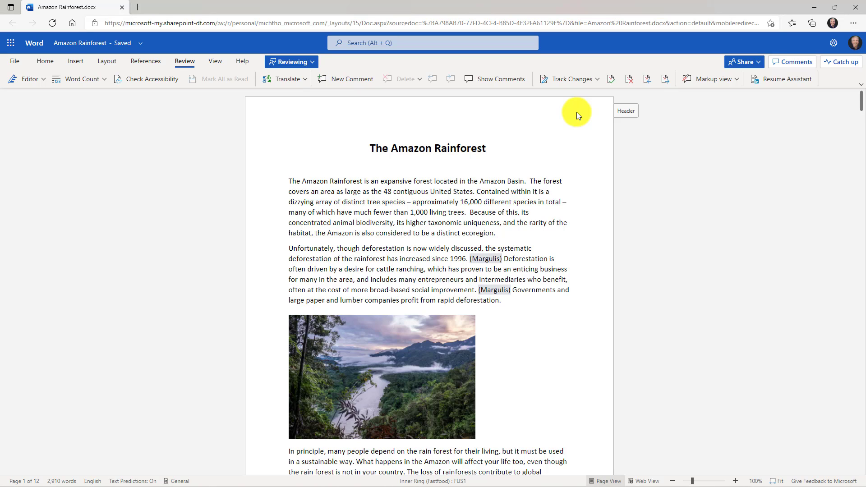
Delete the two sentences about the Amazon's natural resources as a tracked change
{"action": "key", "text": "ctrl+Down"}
{"action": "key", "text": "ctrl+Down"}
{"action": "key", "text": "ctrl+Down"}
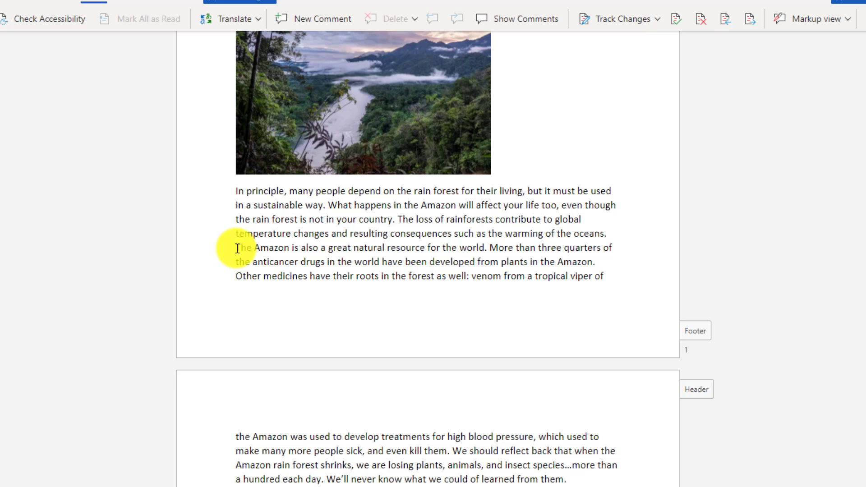
{"action": "left_click_drag", "start_coordinate": [239, 248], "coordinate": [613, 263]}
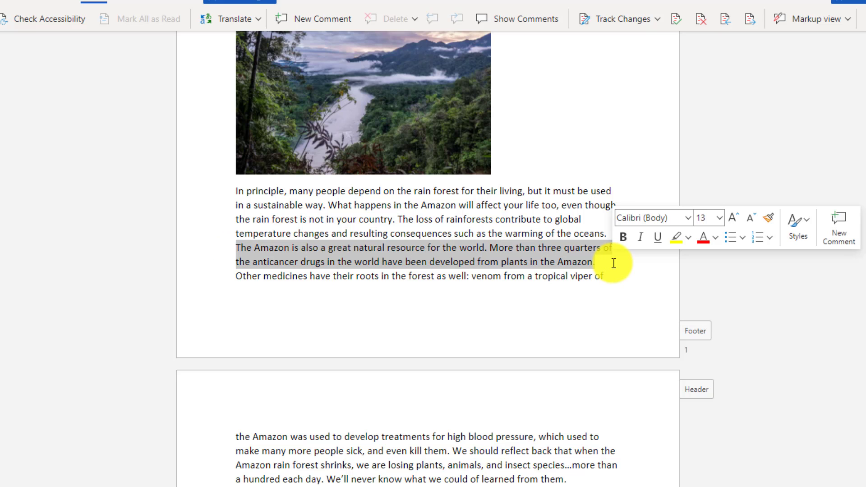
{"action": "key", "text": "Delete"}
Accept the tracked deletion from its suggestion card
{"action": "key", "text": "ctrl+Left"}
{"action": "key", "text": "ctrl+Left"}
{"action": "key", "text": "ctrl+Left"}
{"action": "key", "text": "ctrl+Left"}
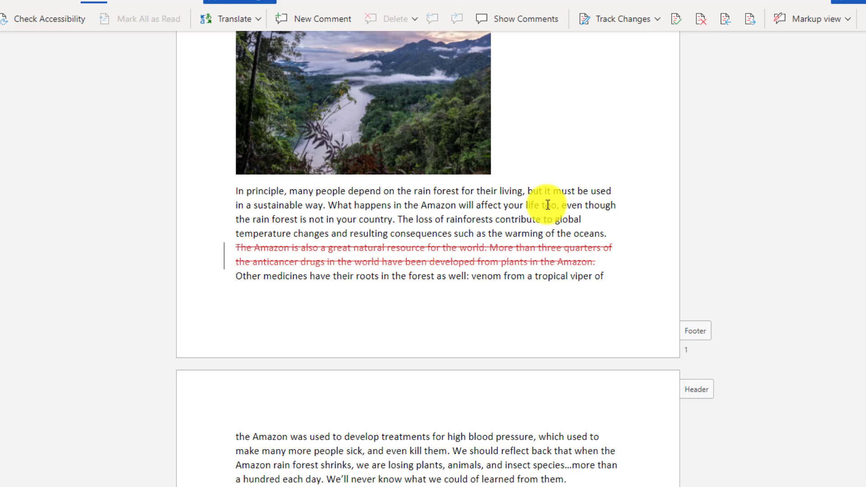
{"action": "left_click", "coordinate": [566, 259]}
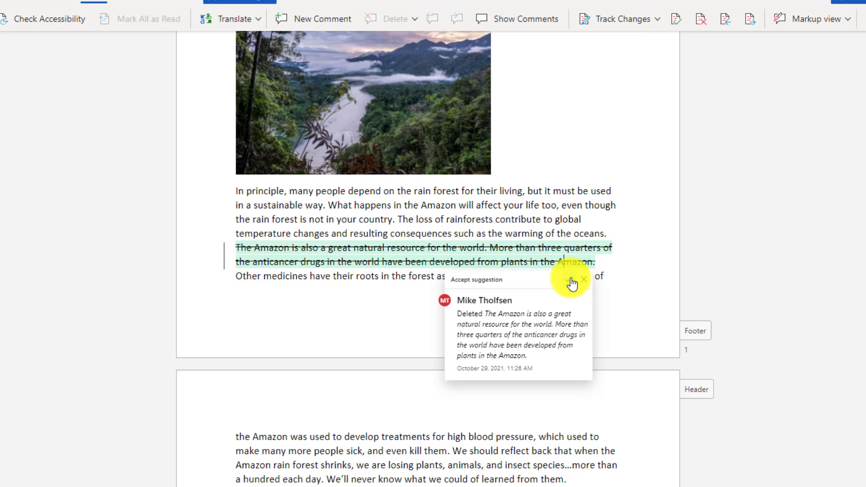
{"action": "left_click", "coordinate": [569, 280]}
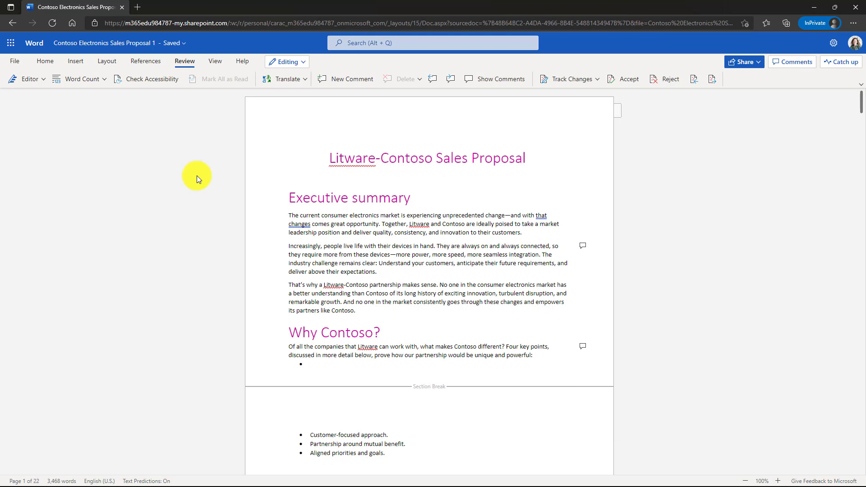
Show all comments and search for 'pink' to reach the purple-not-pink comment and its passage
{"action": "left_click", "coordinate": [511, 79]}
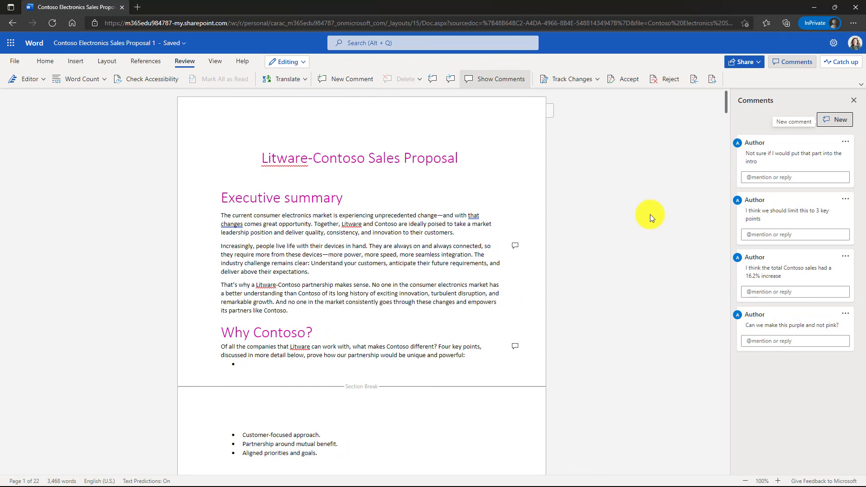
{"action": "key", "text": "ctrl+f"}
{"action": "type", "text": "pink"}
{"action": "key", "text": "Return"}
{"action": "left_click", "coordinate": [740, 181]}
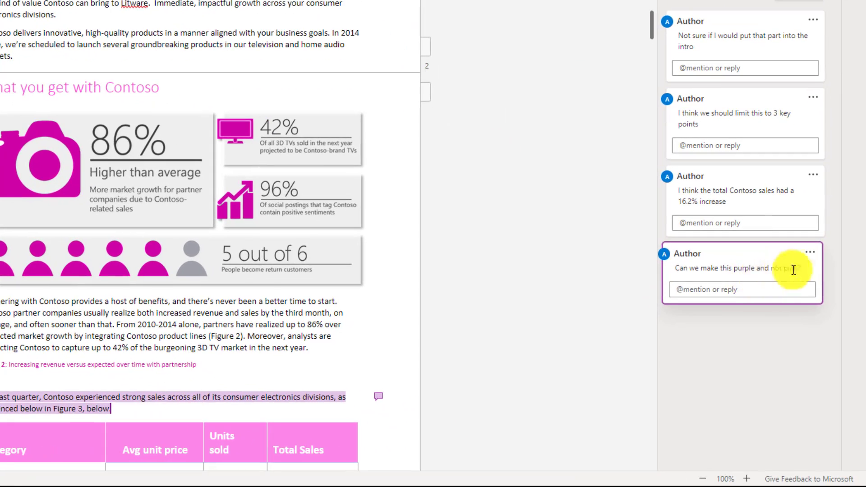
{"action": "left_click_drag", "start_coordinate": [805, 269], "coordinate": [775, 268]}
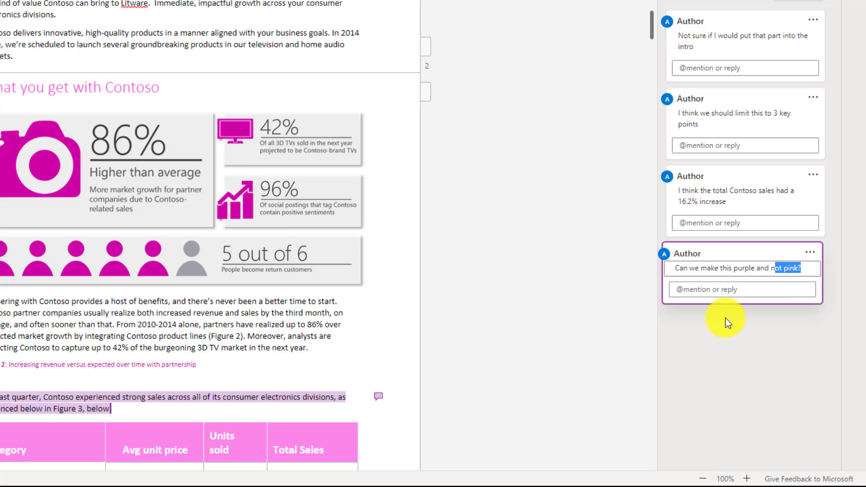
{"action": "left_click", "coordinate": [593, 229]}
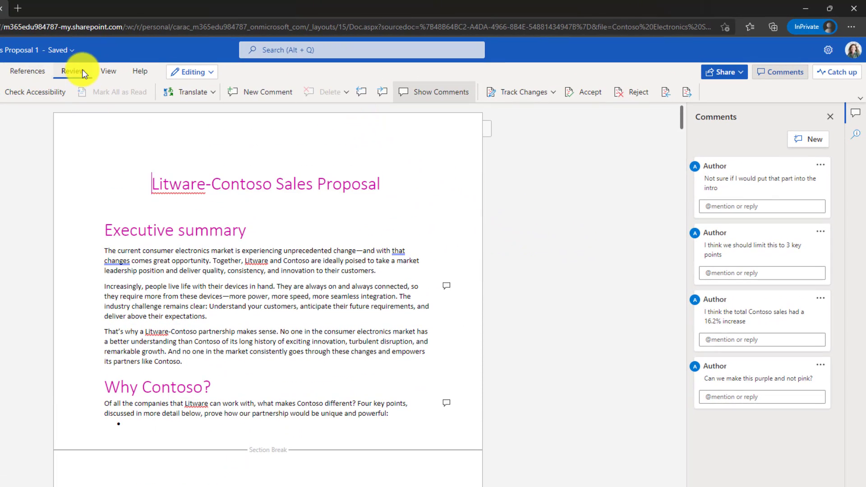
Choose Delete All Comments in Document from the Review tab's Delete menu
{"action": "left_click", "coordinate": [347, 91]}
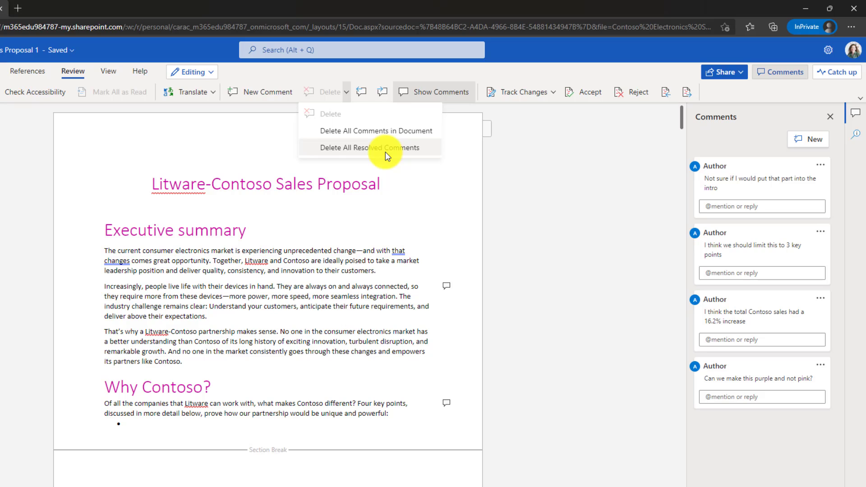
{"action": "left_click", "coordinate": [401, 129]}
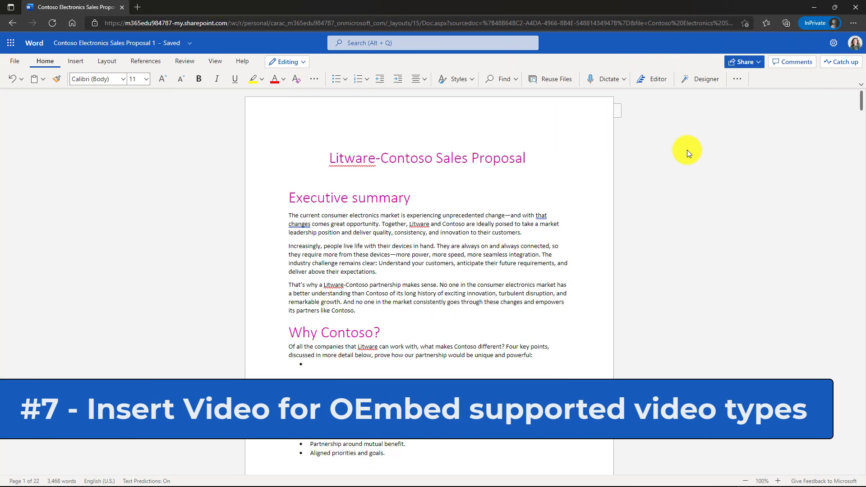
Add a paragraph after 'its partners like Contoso.' and paste the YouTube address into Online Video
{"action": "left_click", "coordinate": [378, 308]}
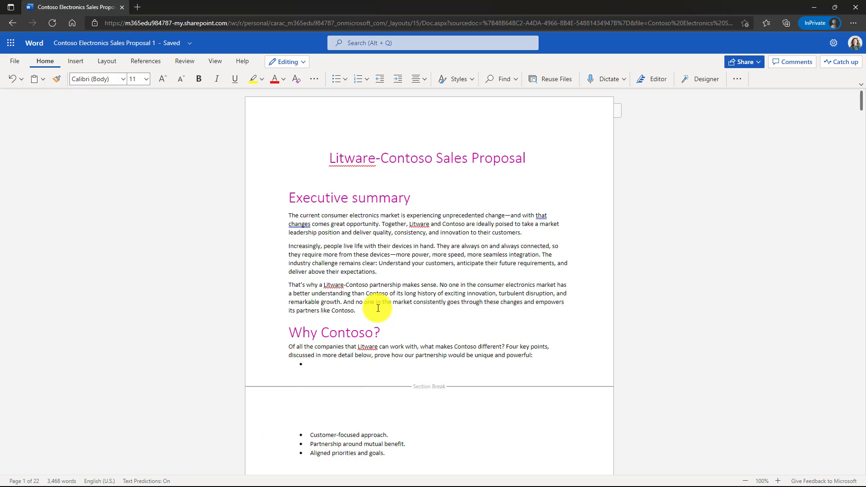
{"action": "key", "text": "Return"}
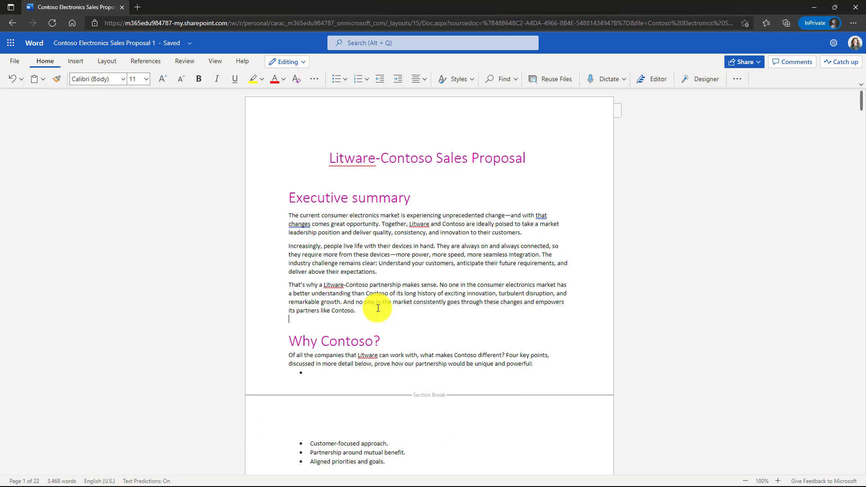
{"action": "left_click", "coordinate": [75, 62]}
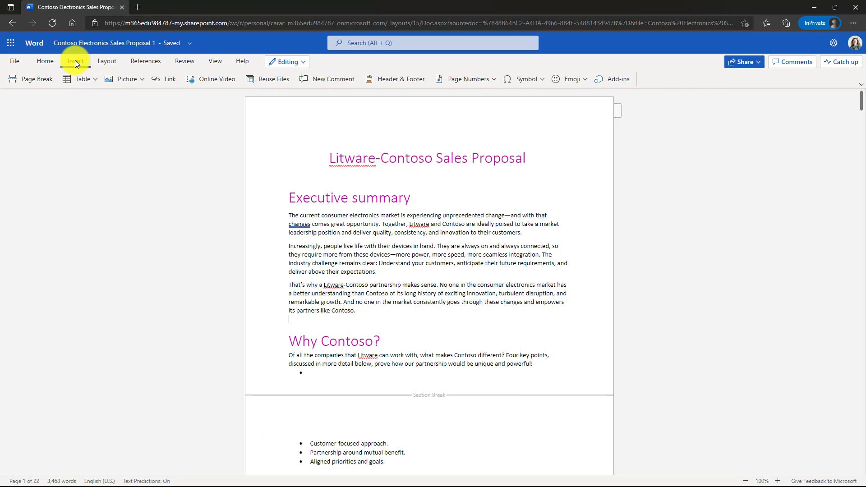
{"action": "left_click", "coordinate": [232, 80]}
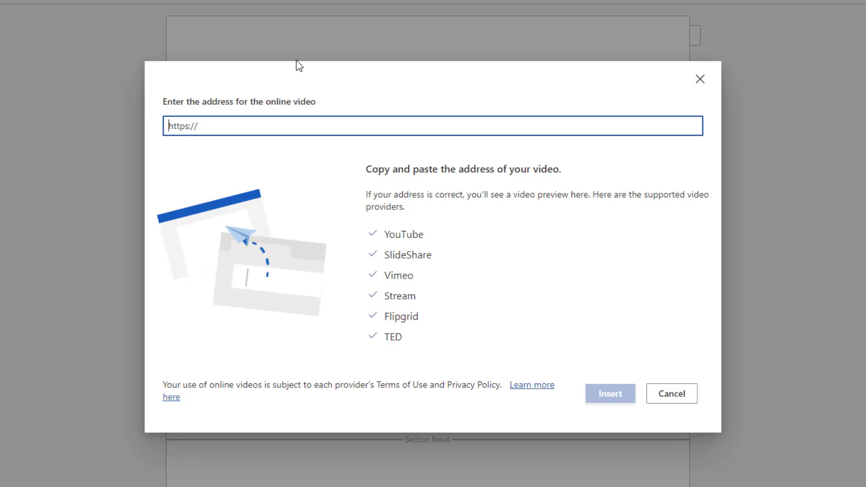
{"action": "type", "text": "https://www.youtube.com/watch?v=ON-0Ds3iTxc"}
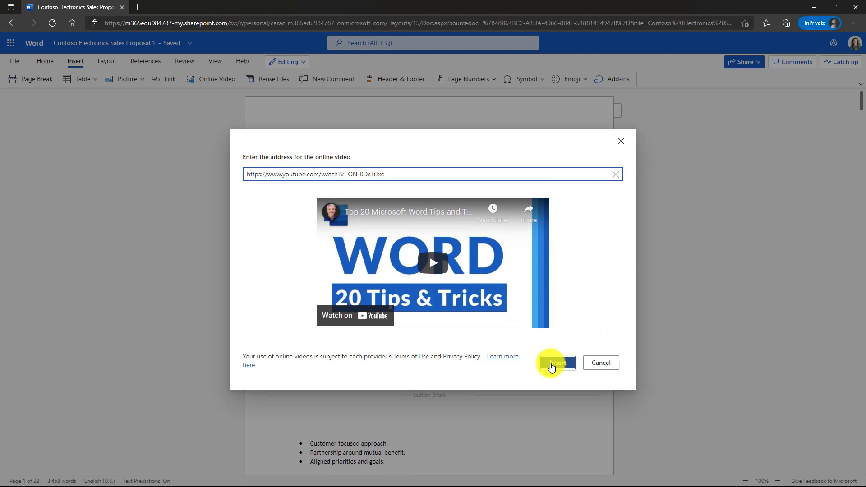
Insert the Word tips video, then play and pause it
{"action": "left_click", "coordinate": [559, 365]}
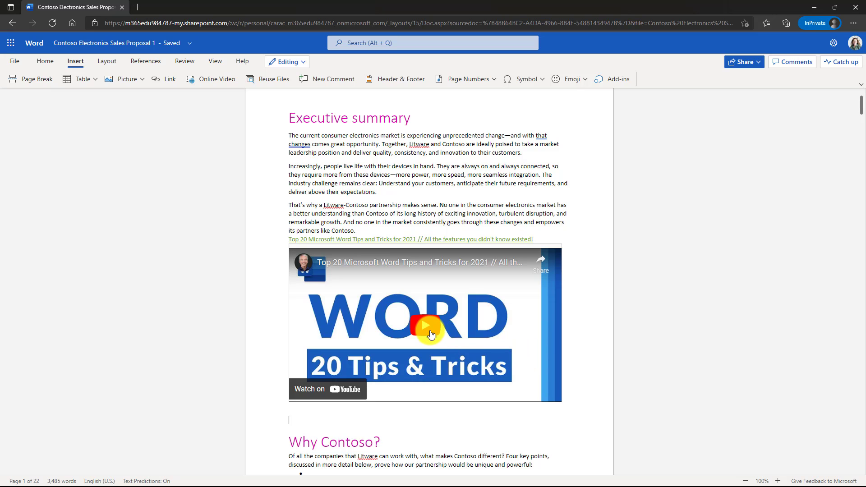
{"action": "left_click", "coordinate": [428, 329]}
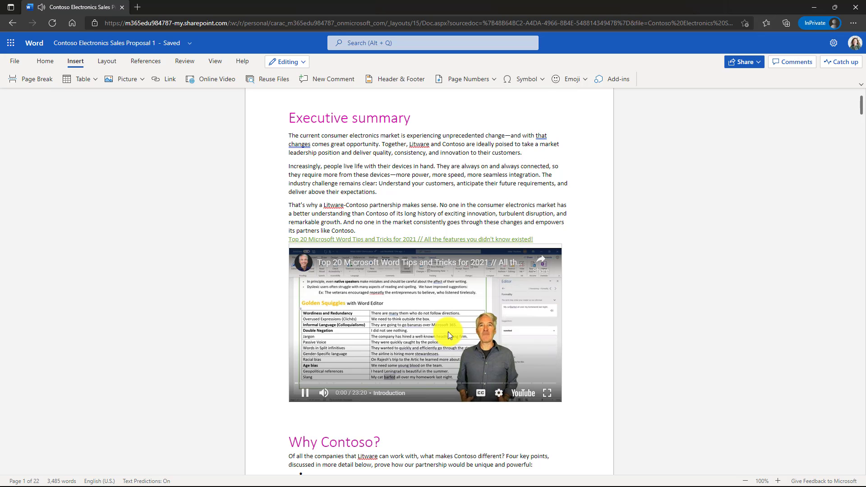
{"action": "left_click", "coordinate": [304, 393]}
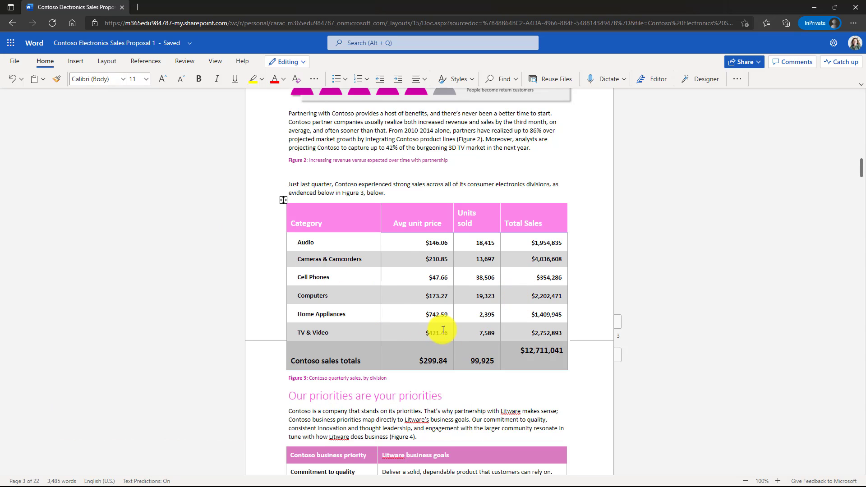
Delete the 7,589 Units sold cell with Shift Cells Up, moving 99,925 into its place
{"action": "left_click", "coordinate": [478, 332]}
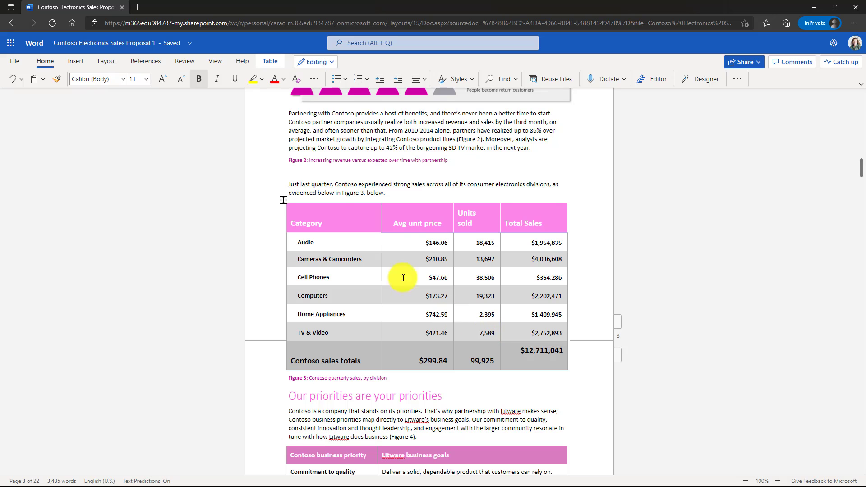
{"action": "left_click", "coordinate": [275, 64]}
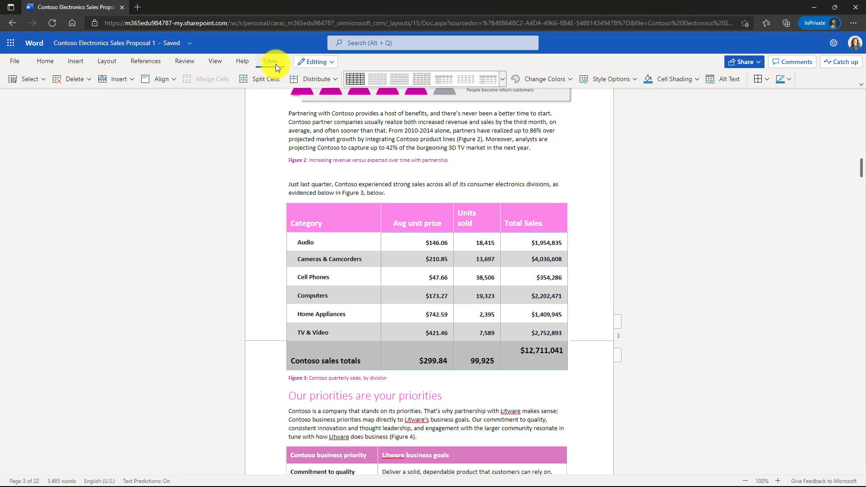
{"action": "left_click", "coordinate": [88, 79]}
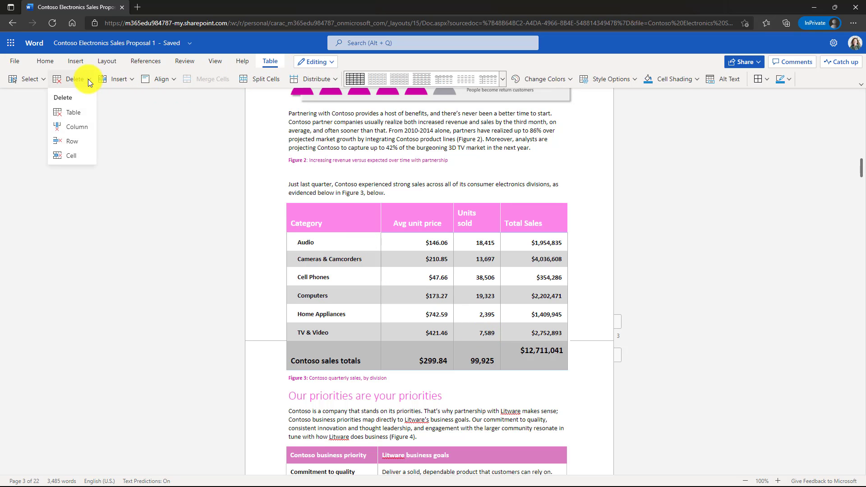
{"action": "left_click", "coordinate": [88, 155]}
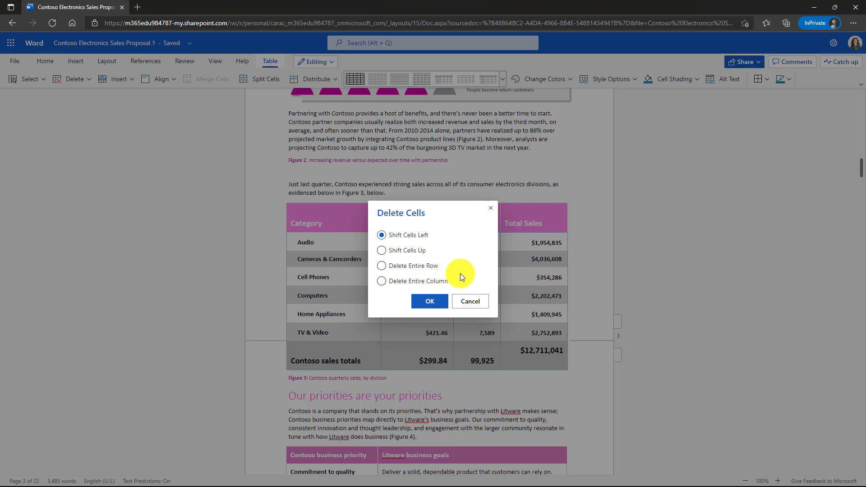
{"action": "left_click", "coordinate": [382, 251]}
{"action": "left_click", "coordinate": [435, 304]}
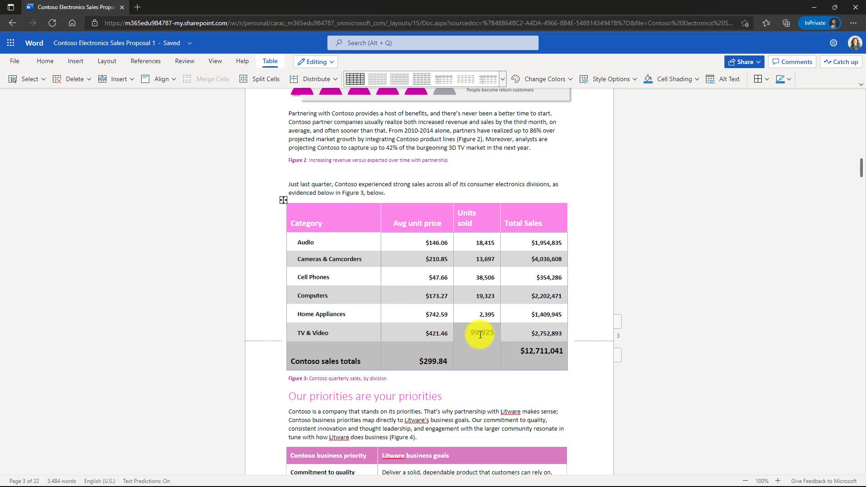
{"action": "left_click", "coordinate": [490, 333]}
From a table header cell, delete its whole column using Delete Entire Column
{"action": "left_click", "coordinate": [490, 215]}
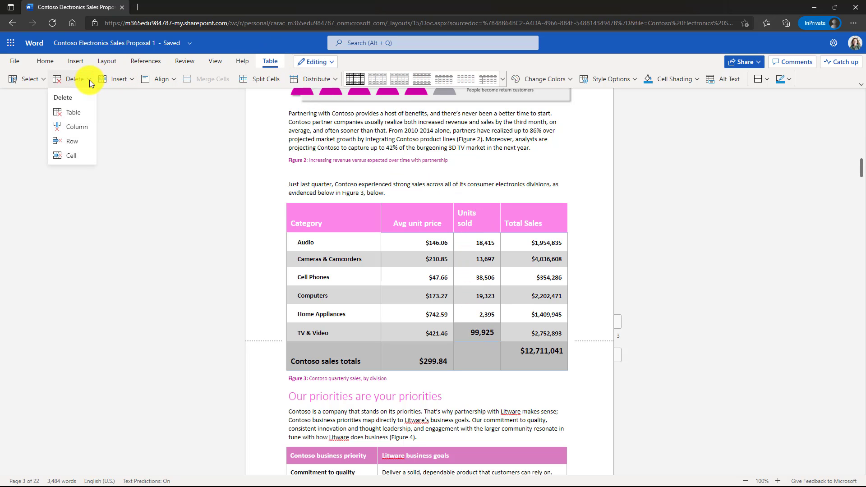
{"action": "left_click", "coordinate": [82, 160]}
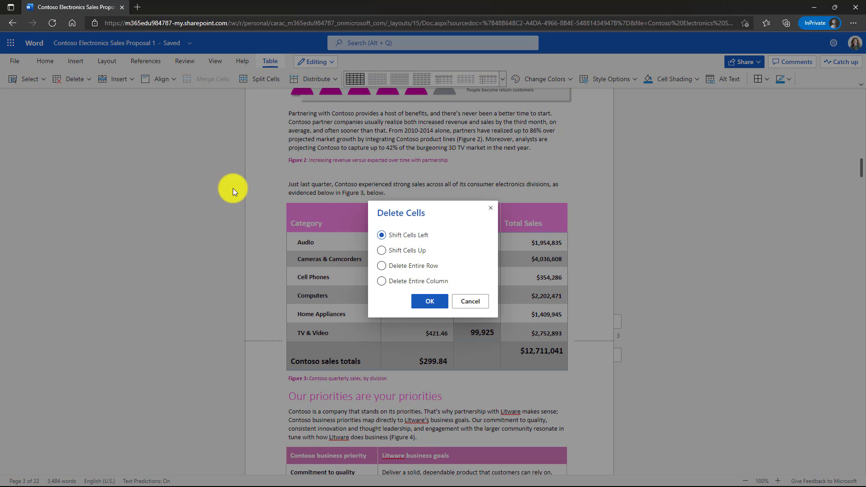
{"action": "left_click", "coordinate": [381, 281]}
{"action": "left_click", "coordinate": [435, 300]}
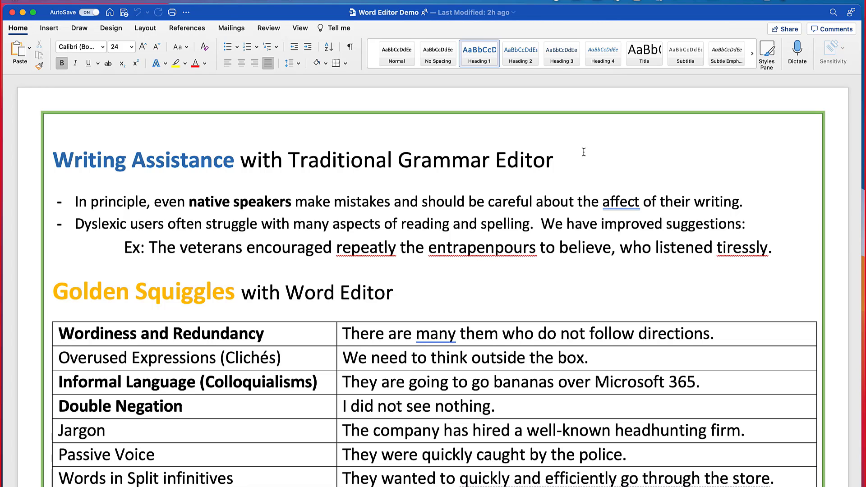
Run Editor and inspect the Clarity and 'affect' grammar suggestions behind the 69% score
{"action": "left_click", "coordinate": [266, 29]}
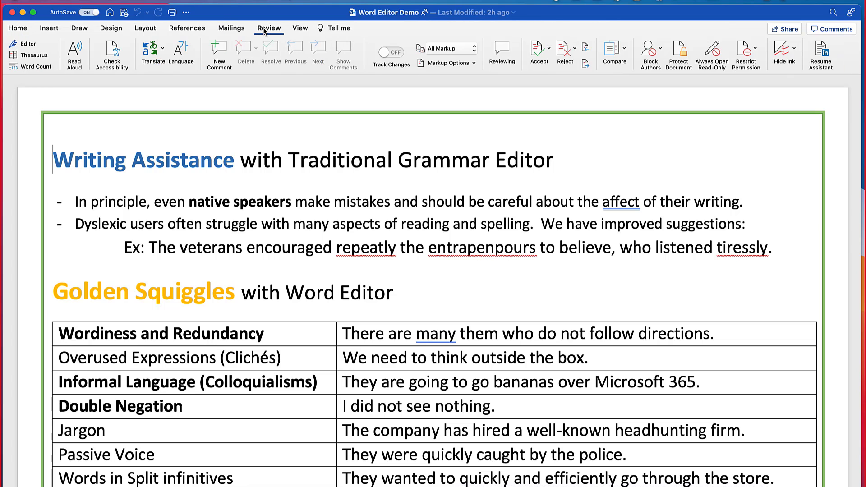
{"action": "left_click", "coordinate": [31, 46]}
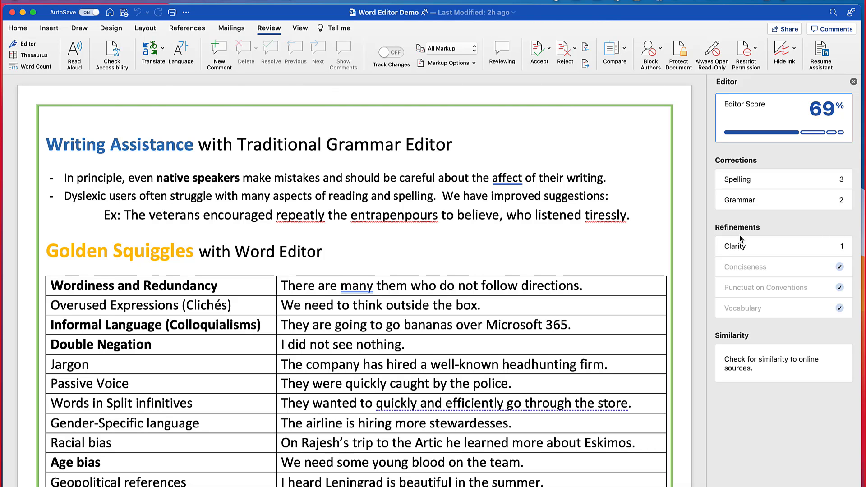
{"action": "left_click", "coordinate": [750, 245]}
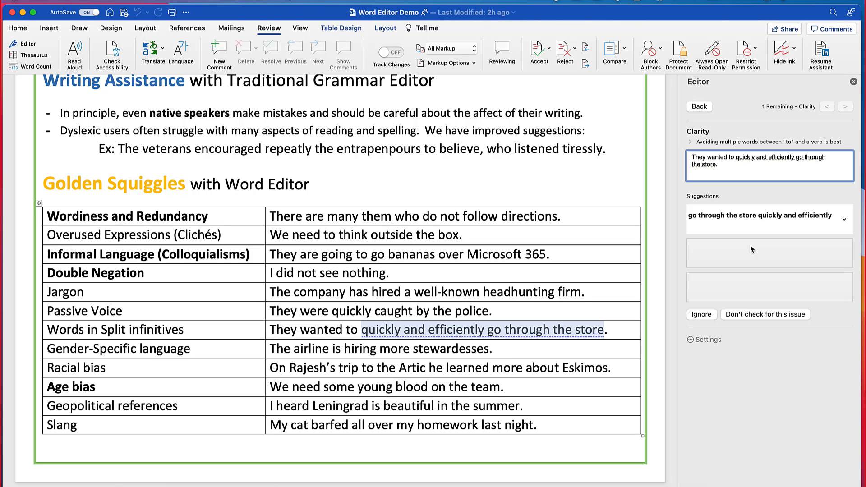
{"action": "left_click", "coordinate": [696, 109]}
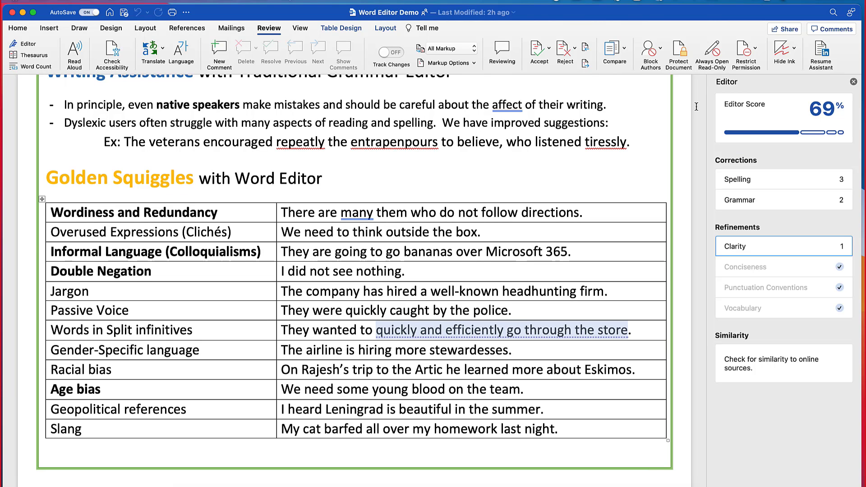
{"action": "left_click", "coordinate": [743, 200]}
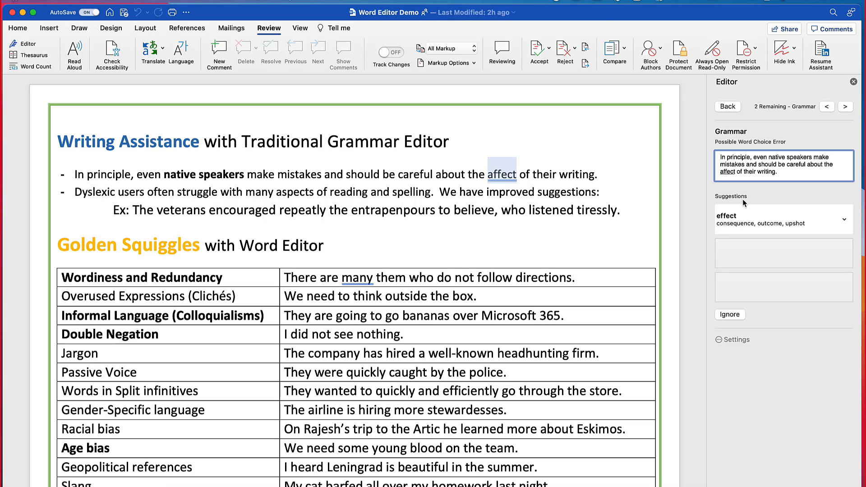
{"action": "left_click", "coordinate": [725, 108]}
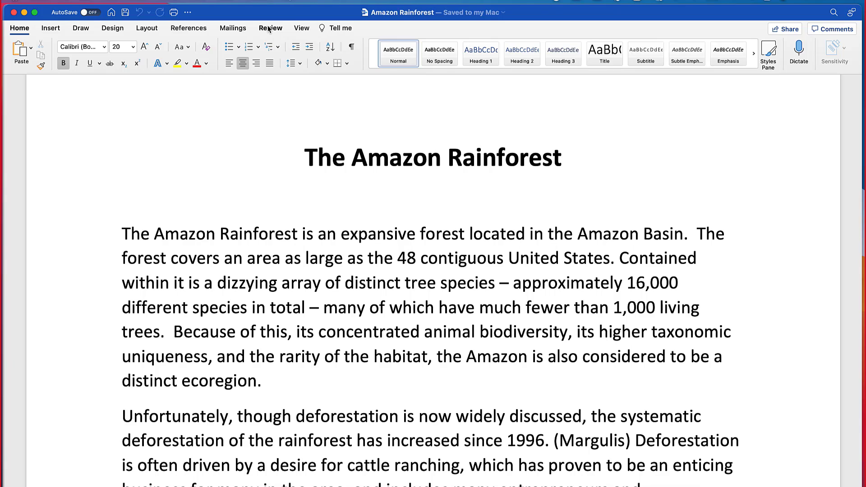
Run Editor's online similarity check and add an in-text citation for the matched passage
{"action": "left_click", "coordinate": [268, 29]}
{"action": "left_click", "coordinate": [30, 43]}
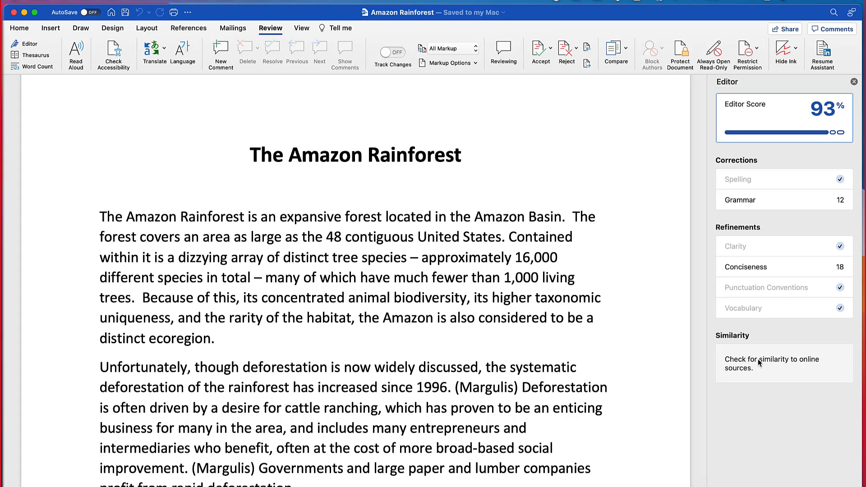
{"action": "left_click", "coordinate": [757, 359]}
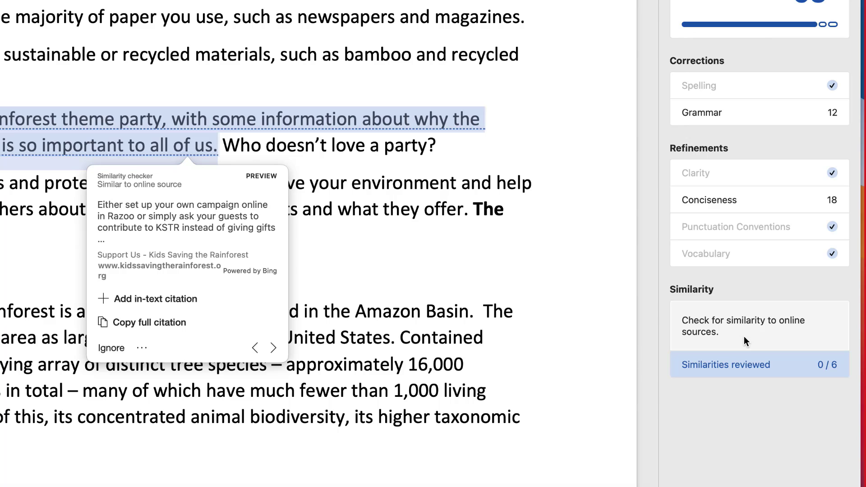
{"action": "left_click", "coordinate": [743, 337]}
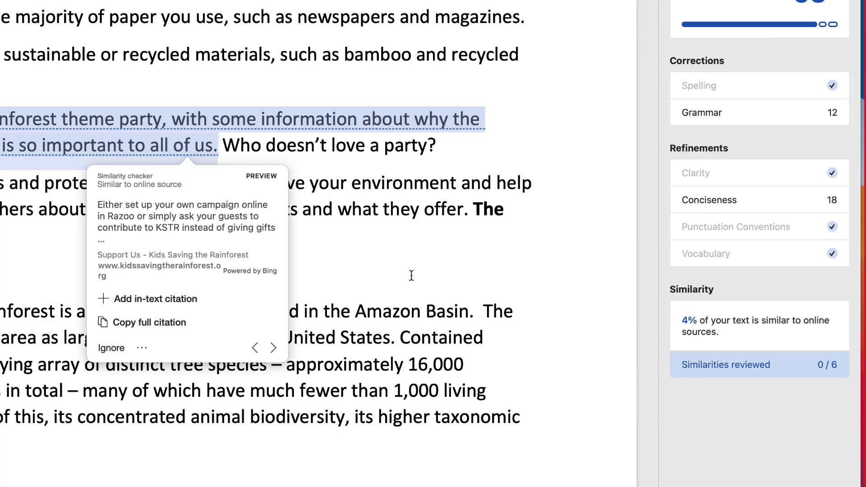
{"action": "left_click", "coordinate": [173, 303]}
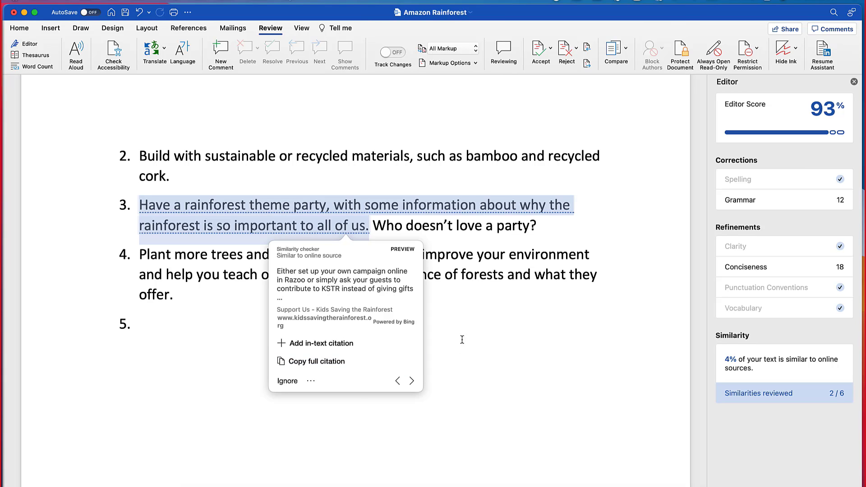
Paste the full citation on a new line after item 3's 'party?' and remove its numbering
{"action": "left_click", "coordinate": [456, 372]}
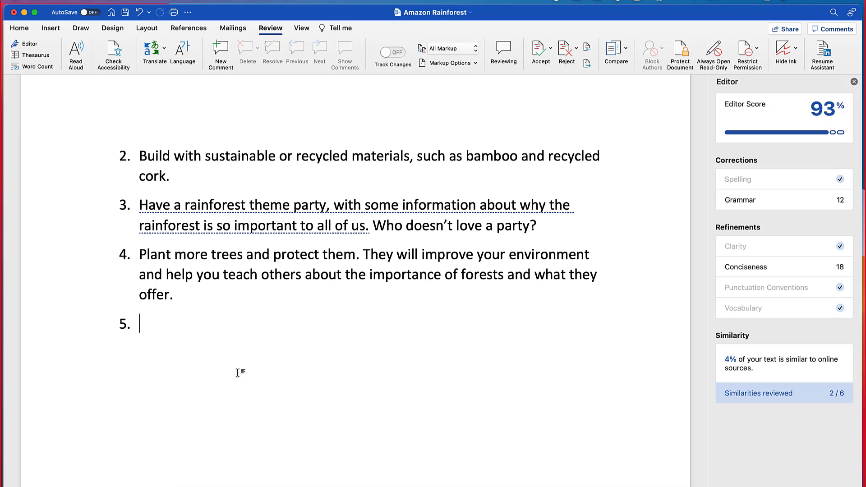
{"action": "left_click", "coordinate": [543, 226]}
{"action": "key", "text": "Return"}
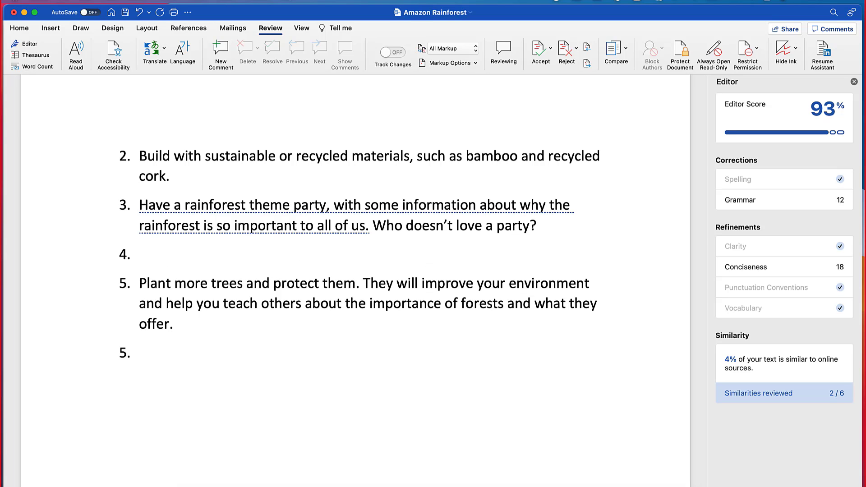
{"action": "type", "text": "Support Us - Kids Saving the Rainforest, https://www.kidssavingtherainforest.org/support-us.html."}
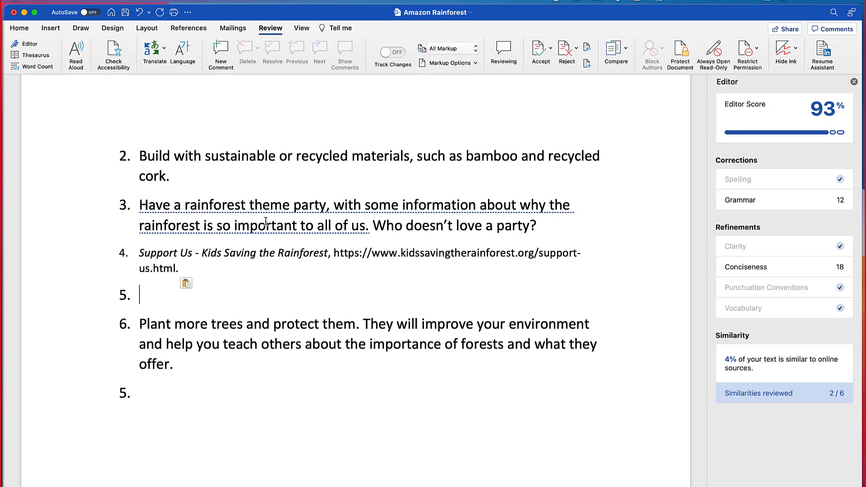
{"action": "left_click", "coordinate": [139, 252]}
{"action": "key", "text": "BackSpace"}
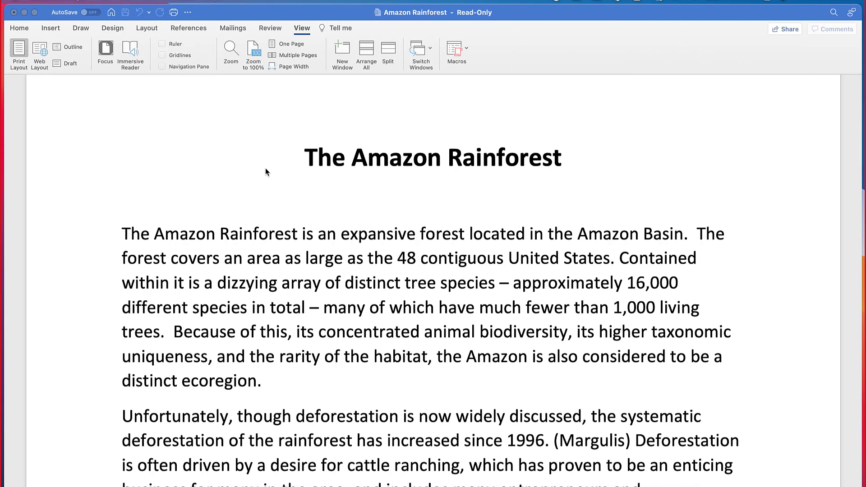
Open System Preferences from Spotlight and set the General appearance to Dark
{"action": "key", "text": "super+space"}
{"action": "type", "text": "settings"}
{"action": "key", "text": "Return"}
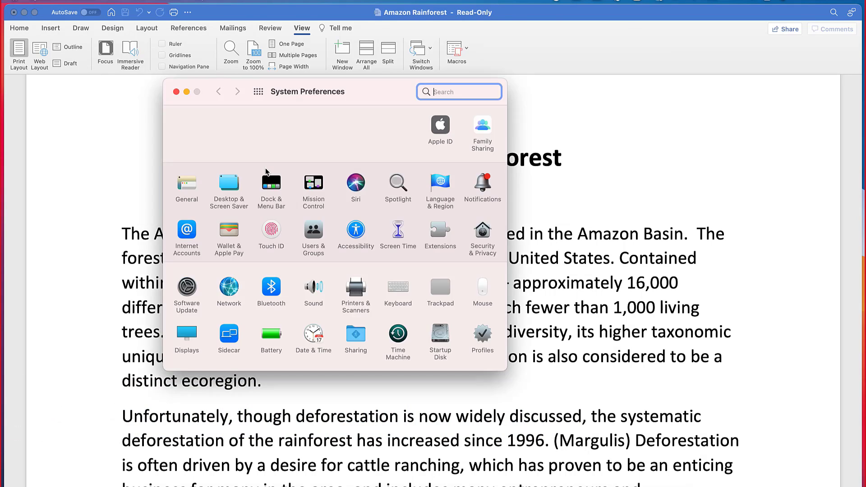
{"action": "left_click", "coordinate": [187, 185]}
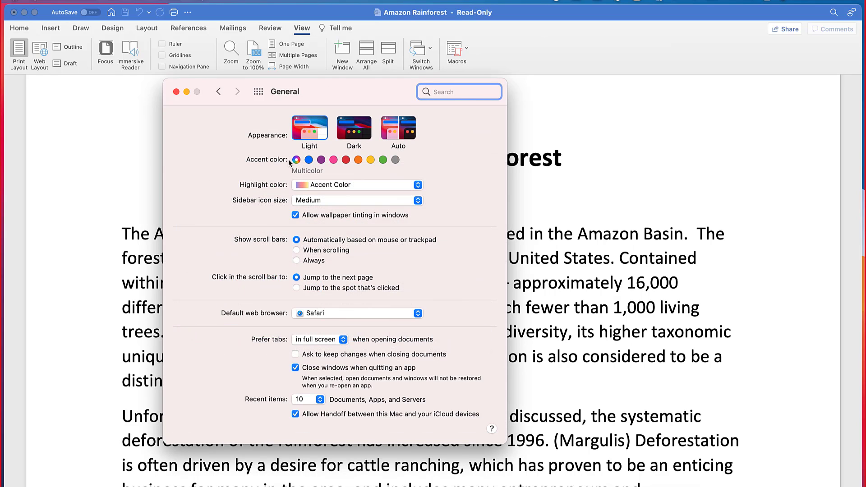
{"action": "left_click", "coordinate": [353, 129]}
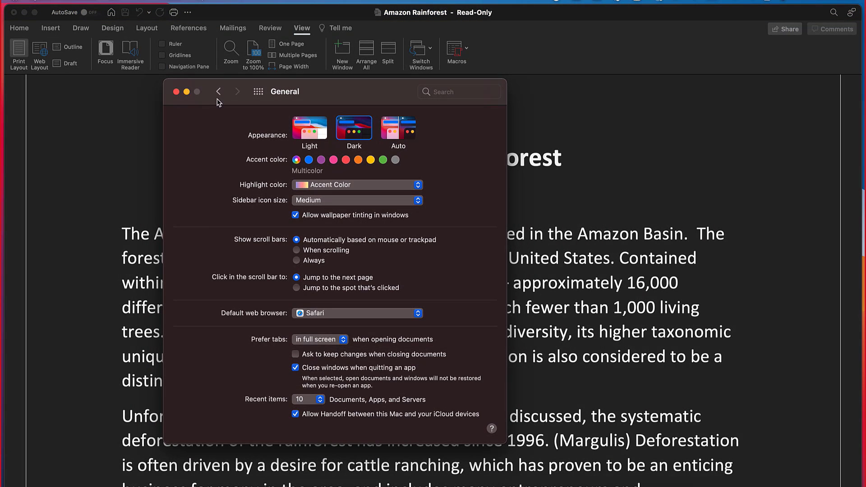
Close System Preferences and toggle Switch Modes until the page is white with black text
{"action": "left_click", "coordinate": [177, 92]}
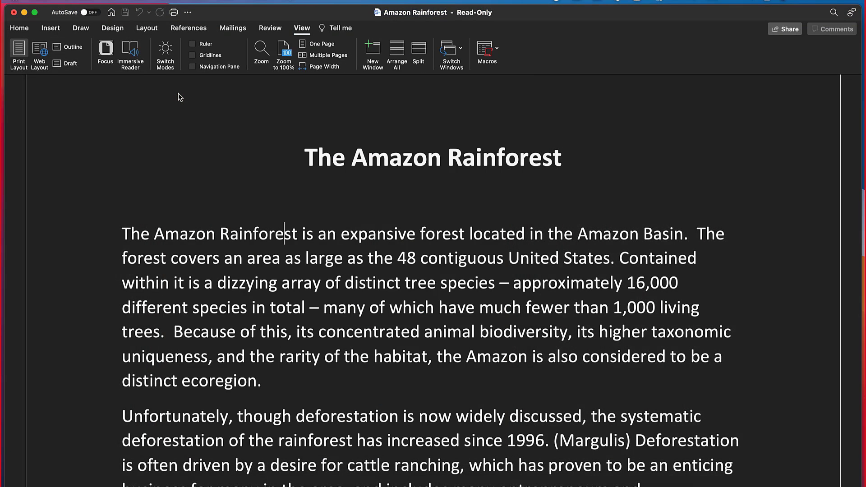
{"action": "left_click", "coordinate": [167, 52]}
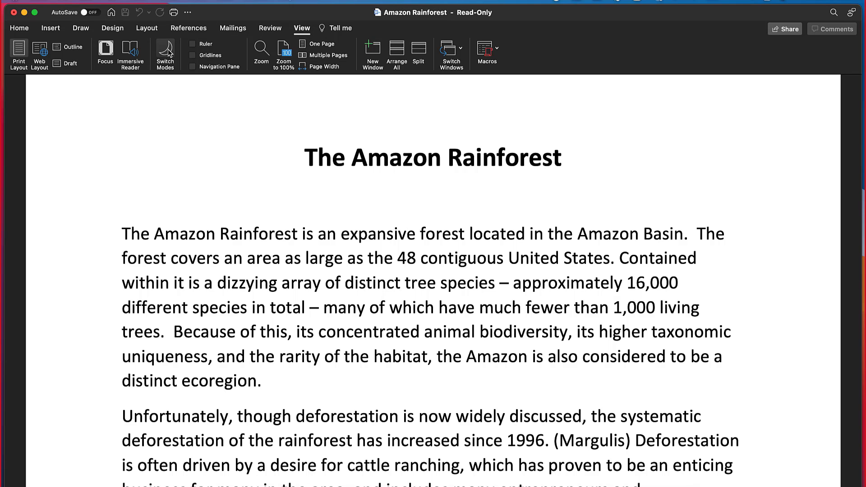
{"action": "left_click", "coordinate": [167, 52]}
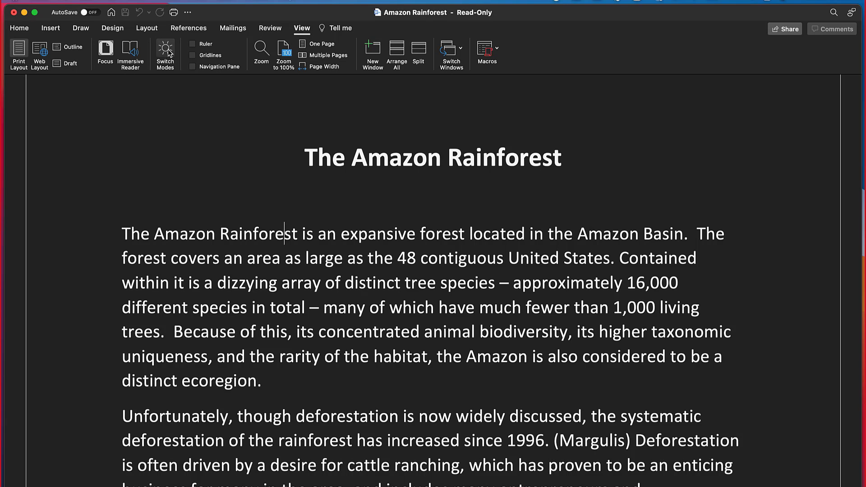
{"action": "left_click", "coordinate": [168, 52]}
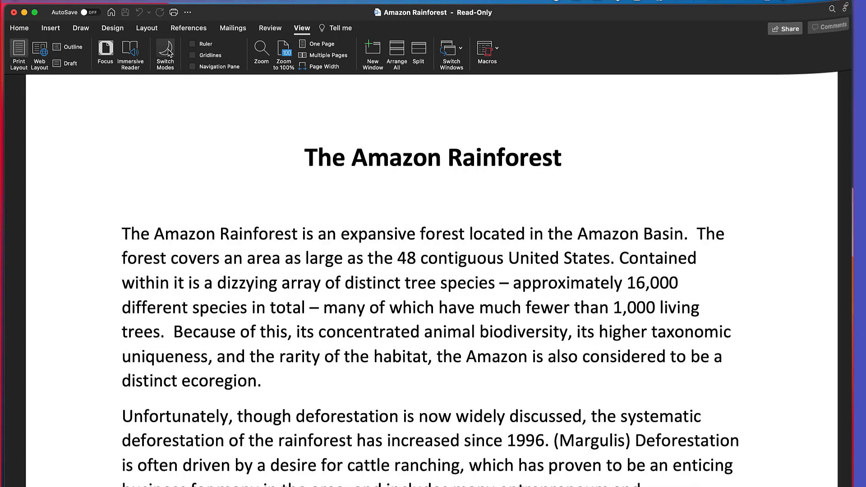